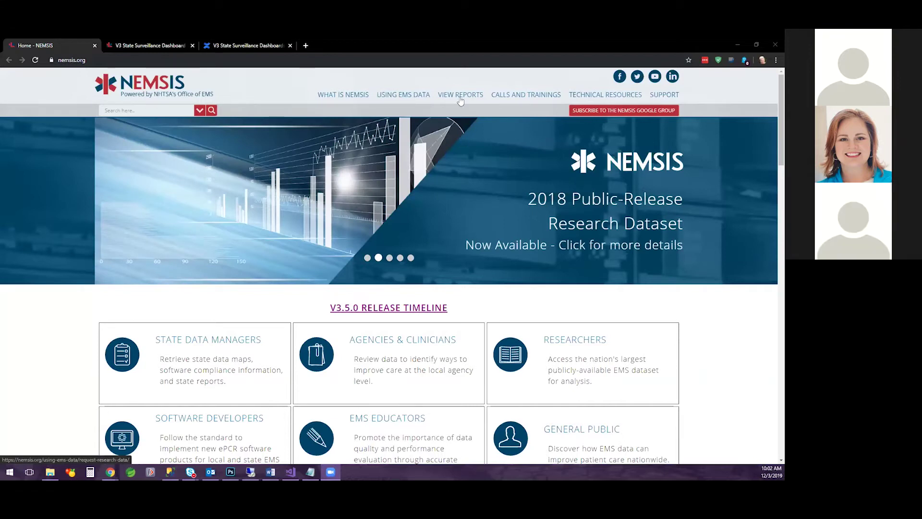
Open the Version 3 Dashboards page from the NEMSIS State Reports.
mouse_move(461, 100)
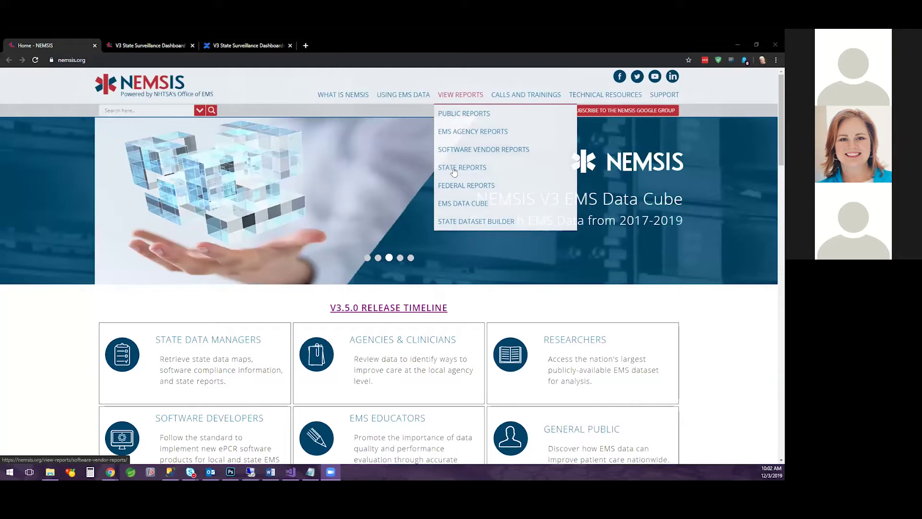
left_click(454, 169)
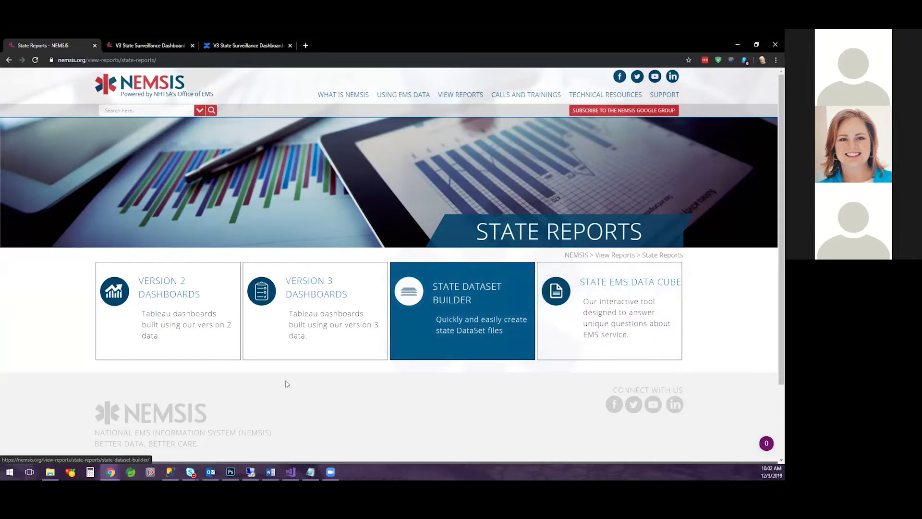
left_click(303, 310)
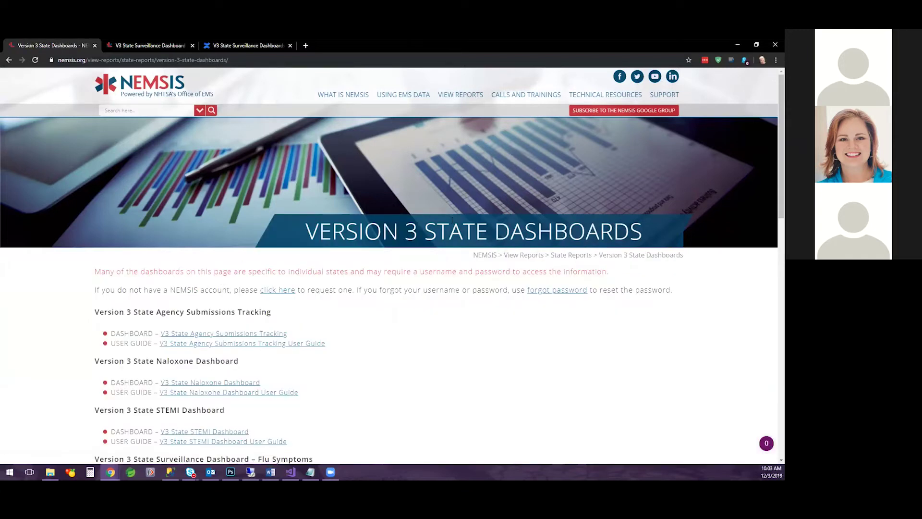
Locate the Surveillance Dashboard – Flu Symptoms entry in the list and switch to its already open dashboard page.
scroll(58, 212, "down", 5)
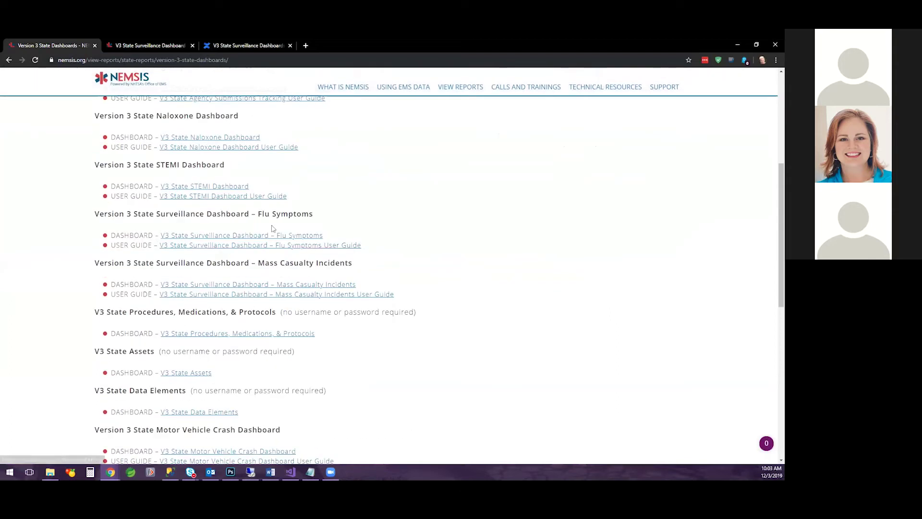
left_click_drag(313, 219, 157, 204)
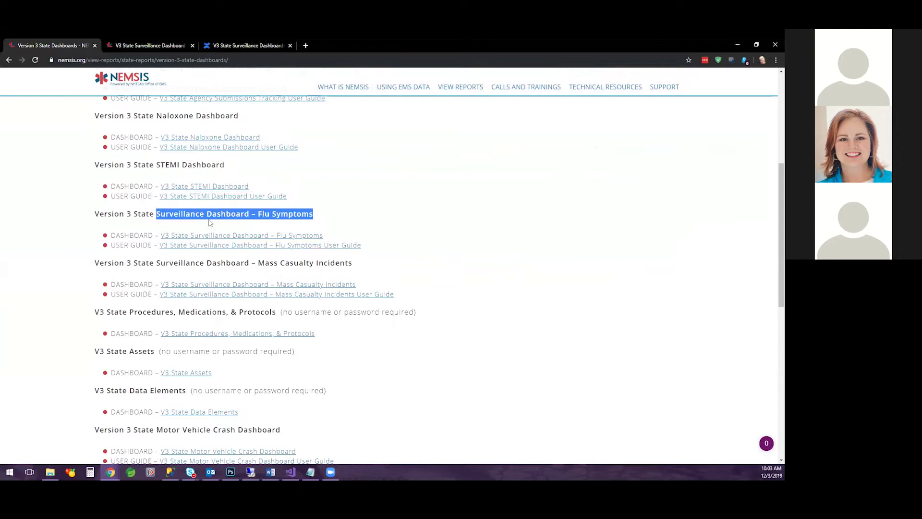
left_click(344, 272)
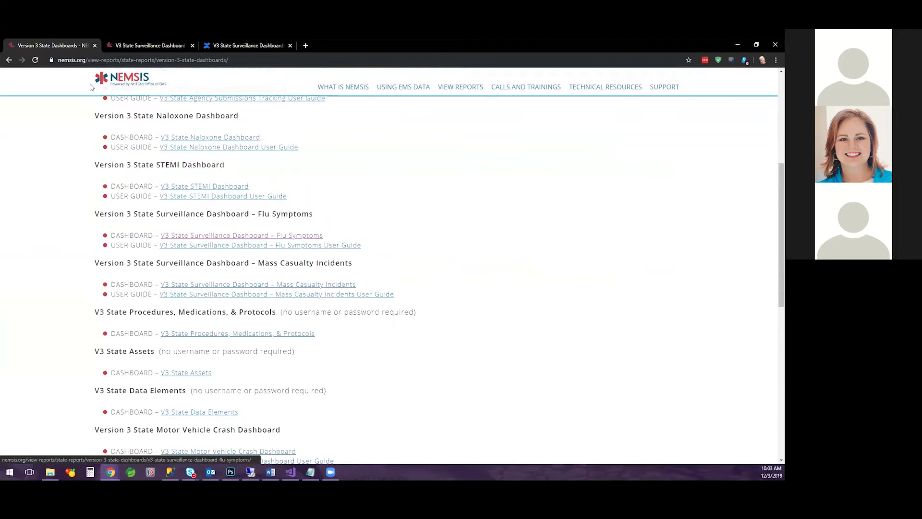
left_click(131, 43)
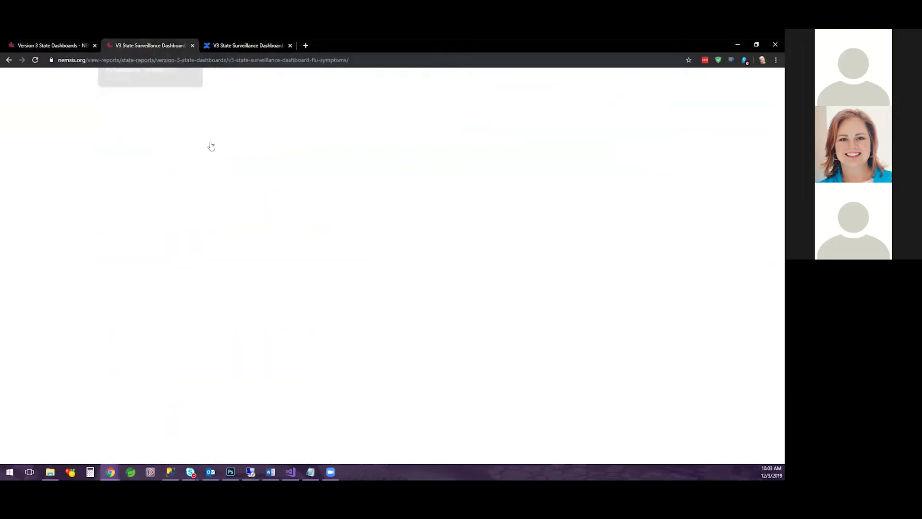
scroll(103, 269, "down", 2)
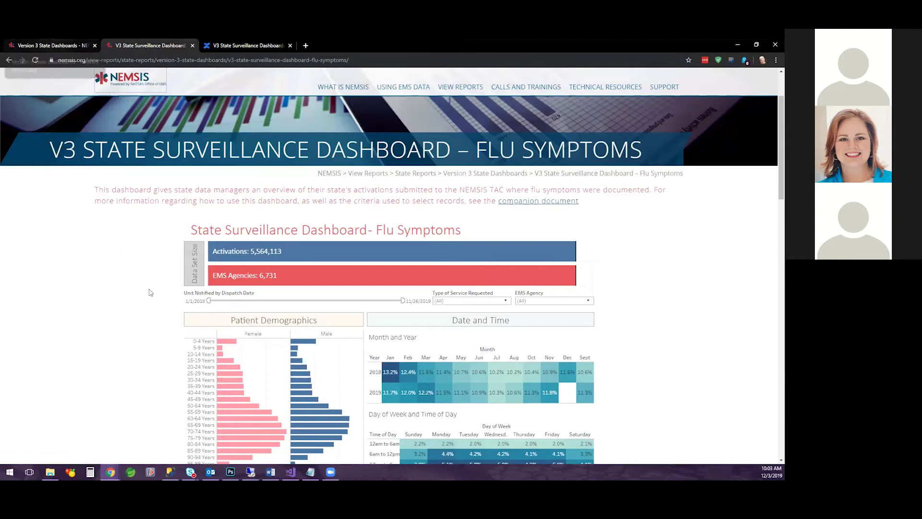
Open the Flu Symptoms User Guide from the Version 3 dashboards list and review its introduction and global inclusion criteria.
key("ctrl+shift+Tab")
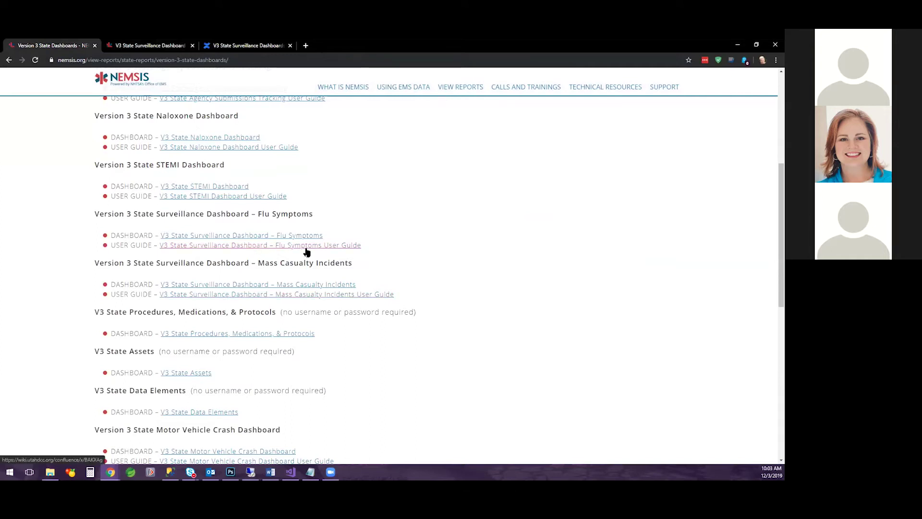
left_click(259, 245)
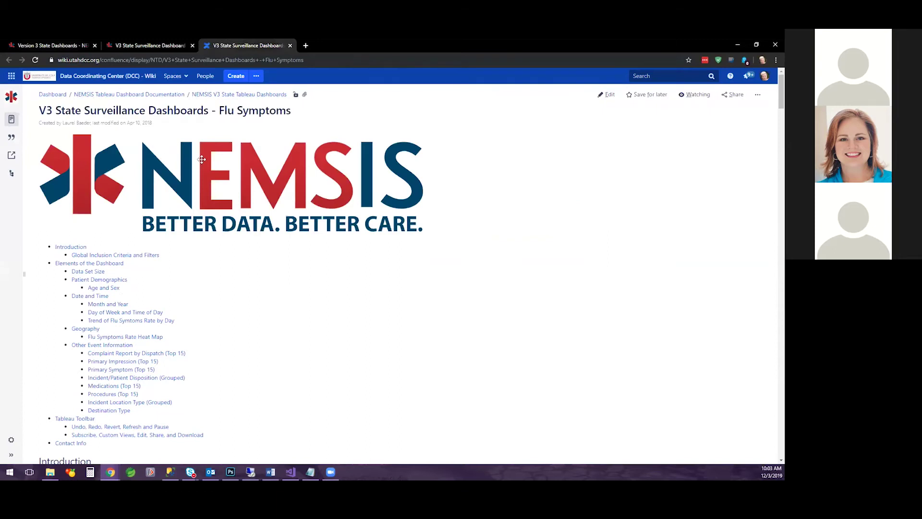
scroll(202, 160, "down", 2)
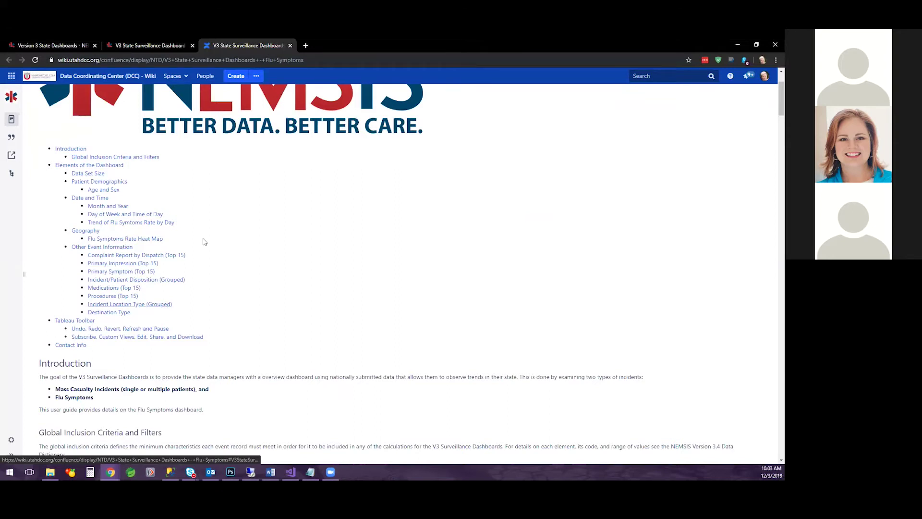
scroll(203, 241, "down", 2)
scroll(223, 287, "down", 3)
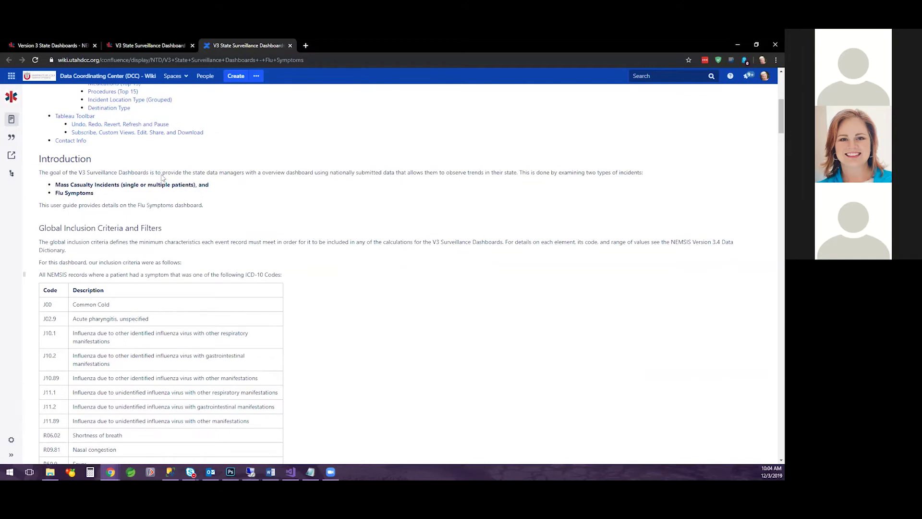
scroll(162, 178, "down", 1)
scroll(205, 185, "down", 4)
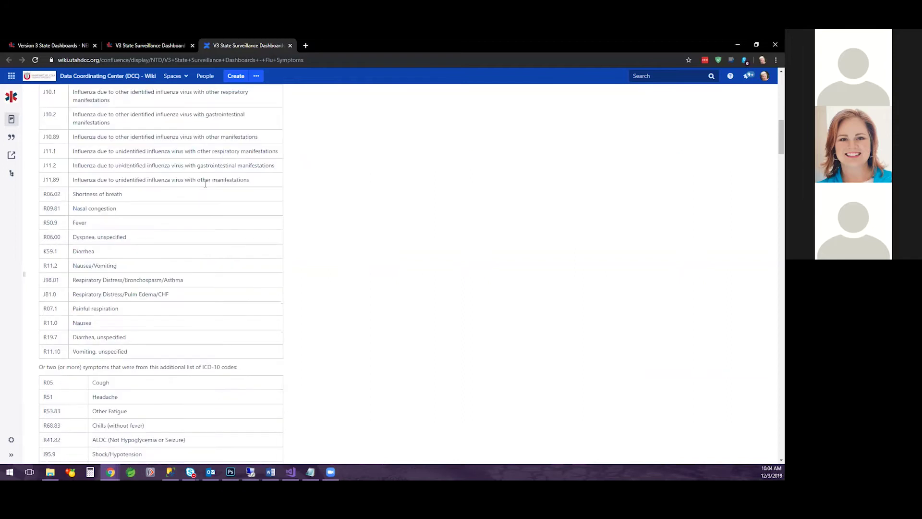
scroll(208, 185, "up", 10)
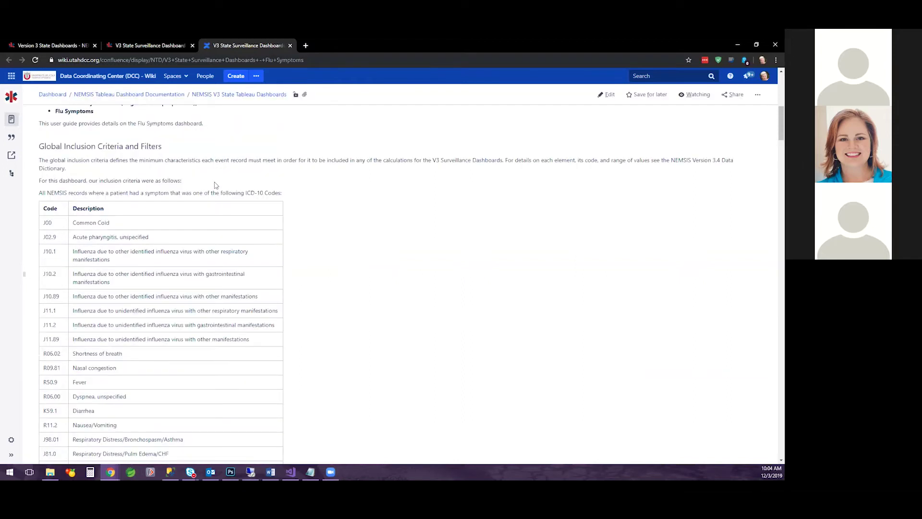
Return to the flu symptoms dashboard and try to filter it to female patients aged 0-4 years.
left_click(145, 48)
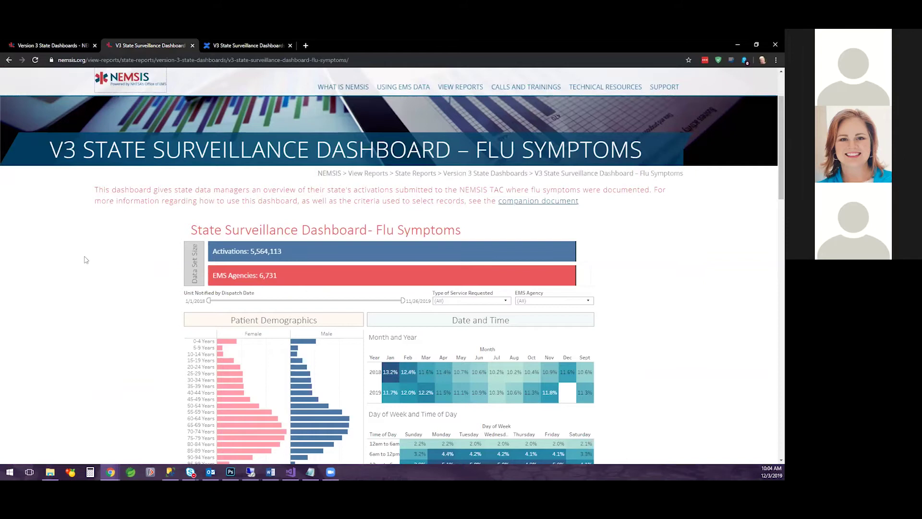
scroll(177, 245, "down", 1)
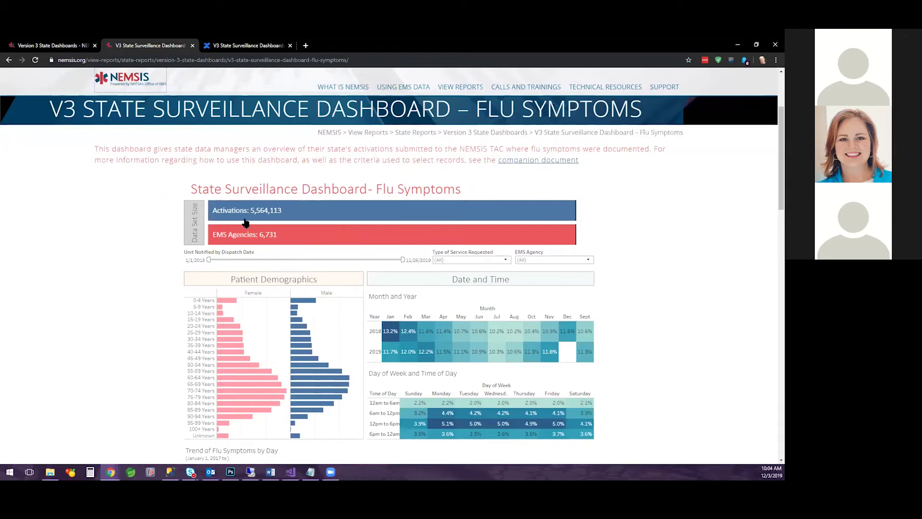
mouse_move(391, 224)
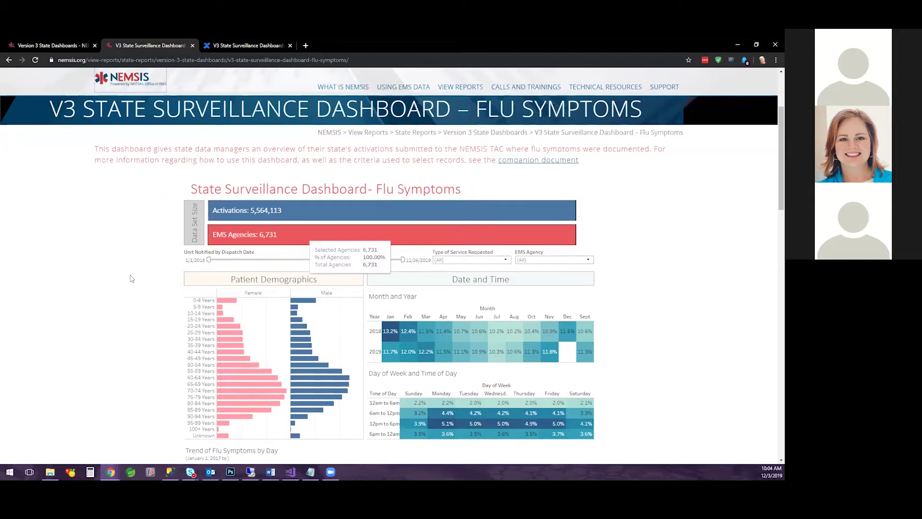
left_click(225, 303)
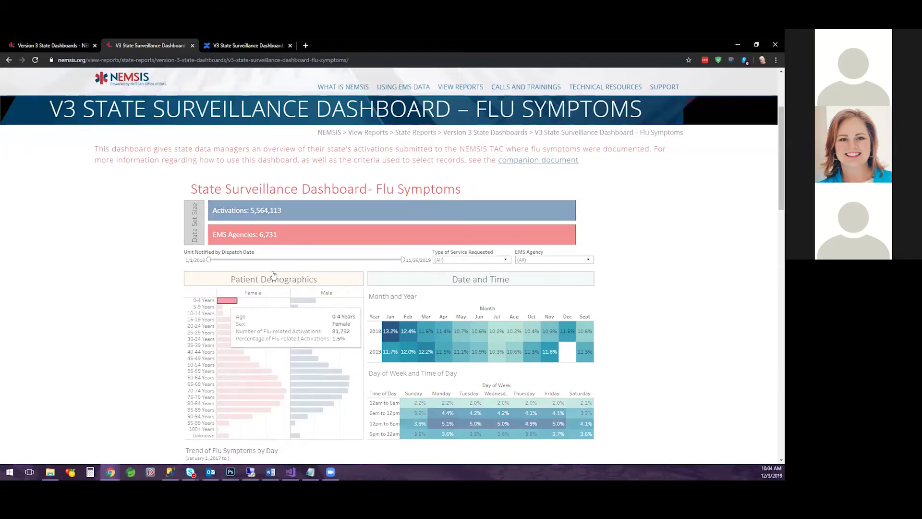
left_click(335, 229)
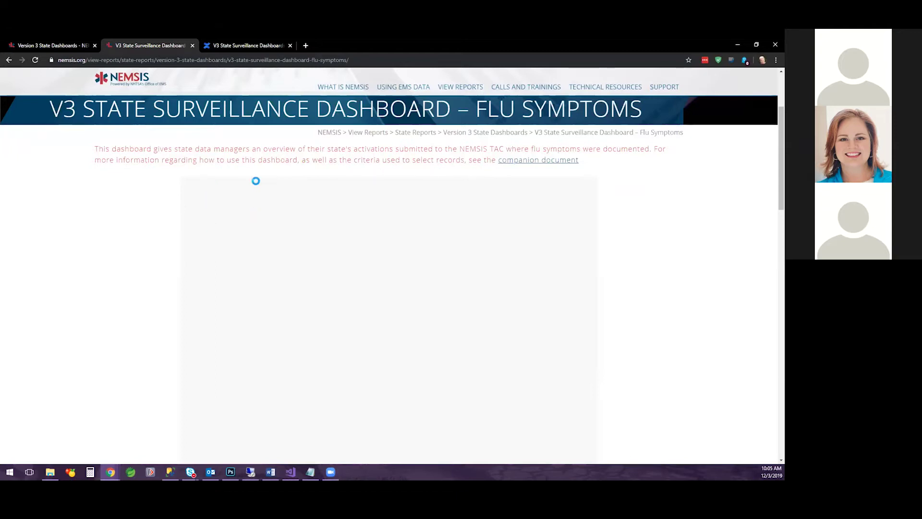
Open a new incognito browser window and load nemsis.org in it.
left_click(776, 60)
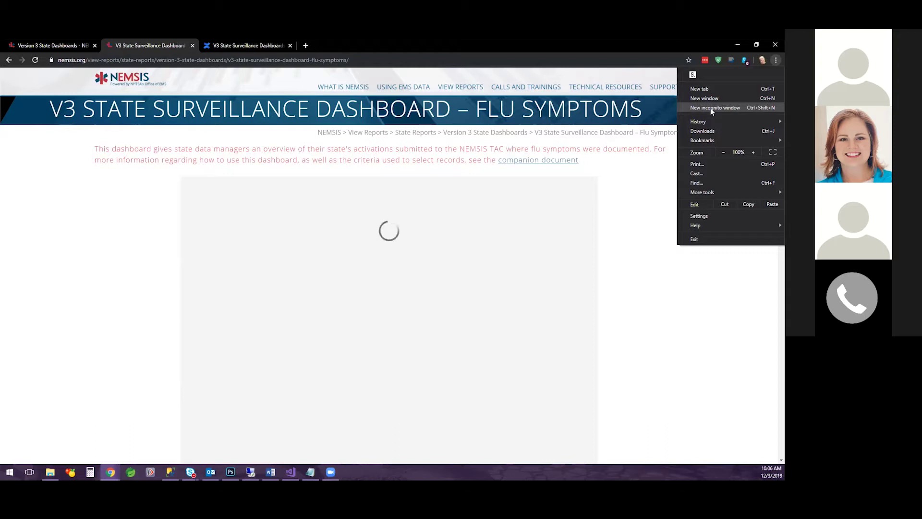
left_click(710, 108)
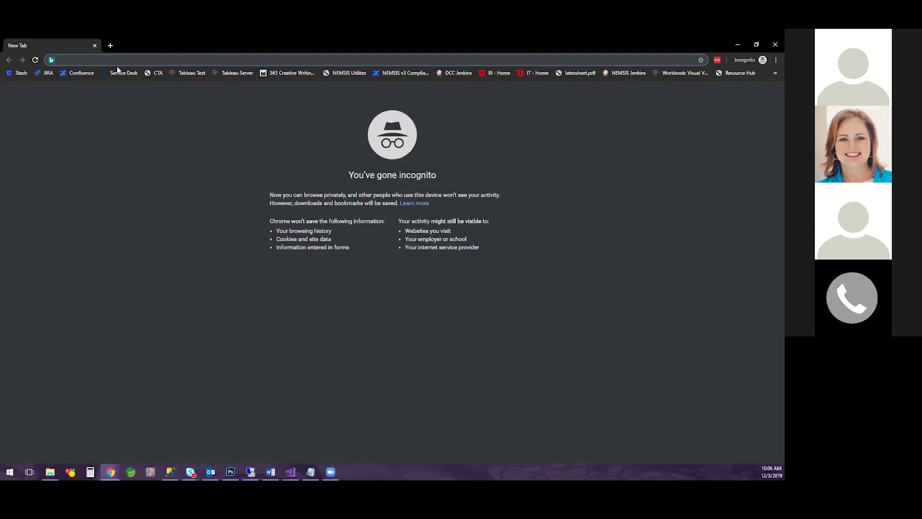
type("nemsis.ortg")
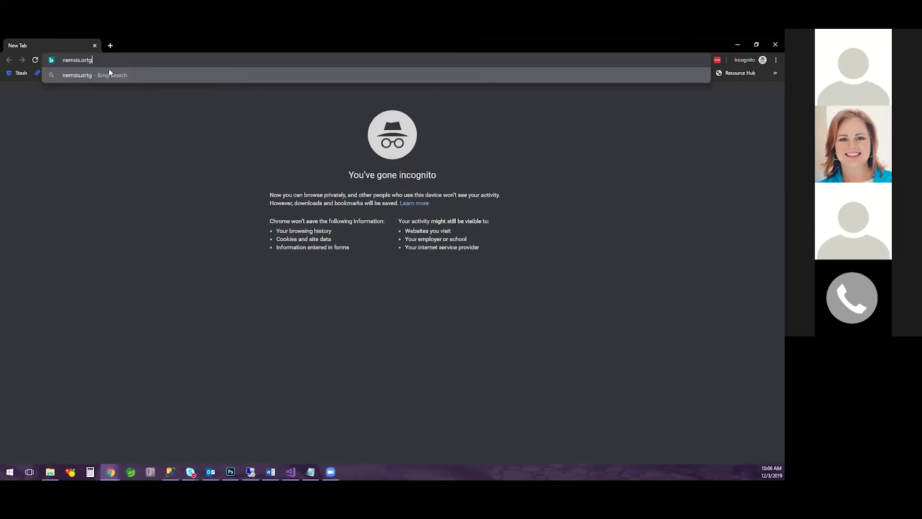
key("BackSpace")
key("BackSpace")
type("g")
key("Return")
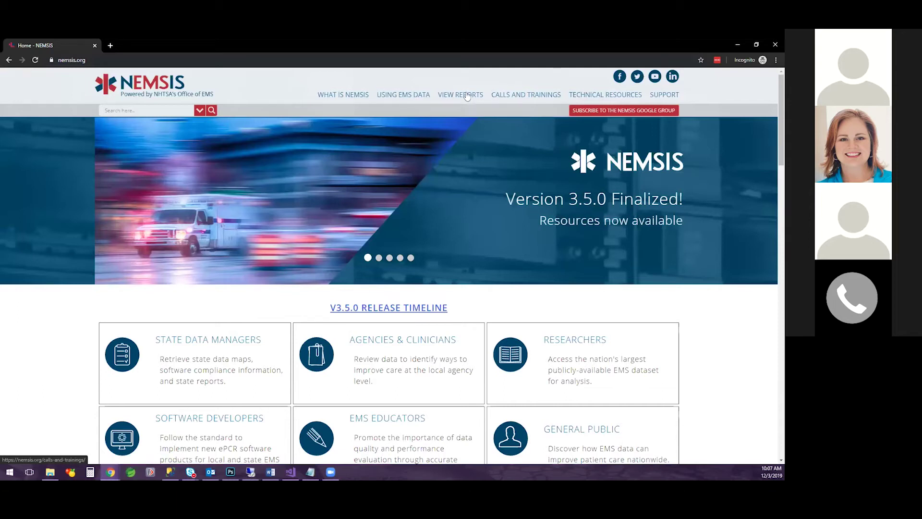
Open the V3 State Surveillance Dashboard – Flu Symptoms from the Version 3 Dashboards in State Reports.
mouse_move(457, 94)
mouse_move(526, 94)
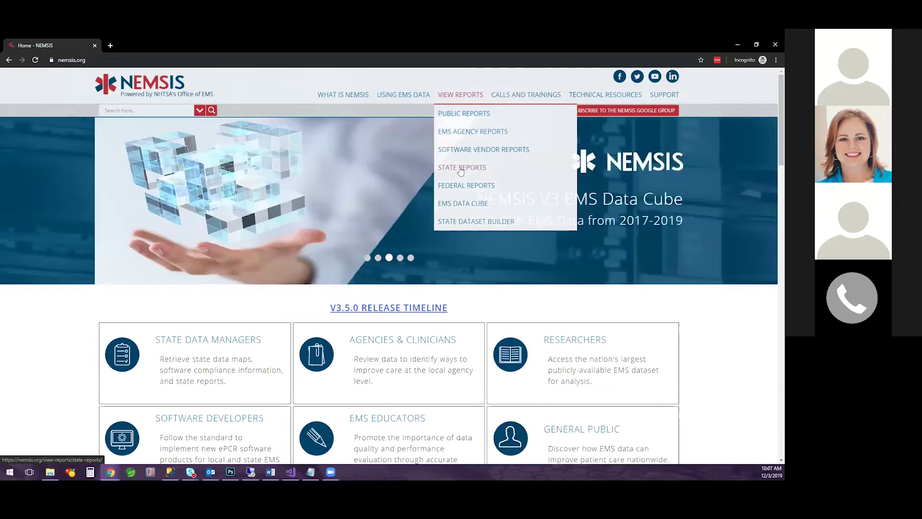
left_click(460, 169)
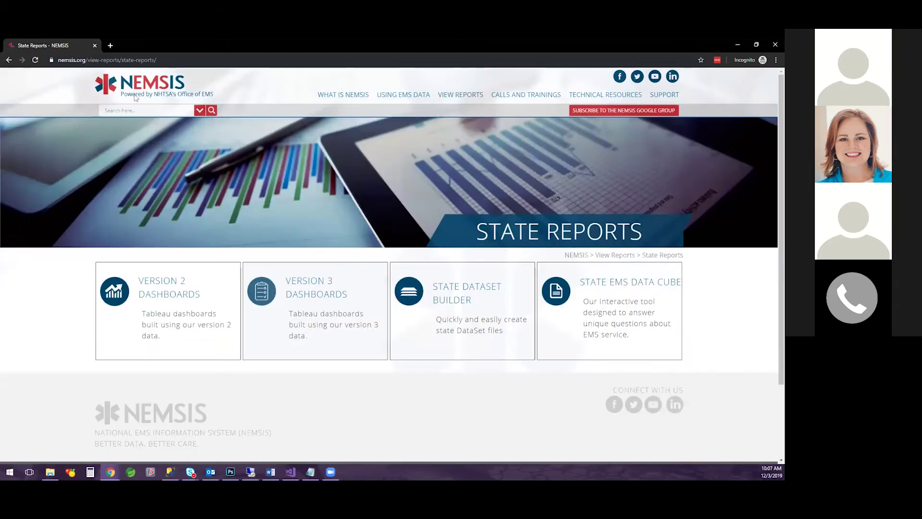
left_click(307, 307)
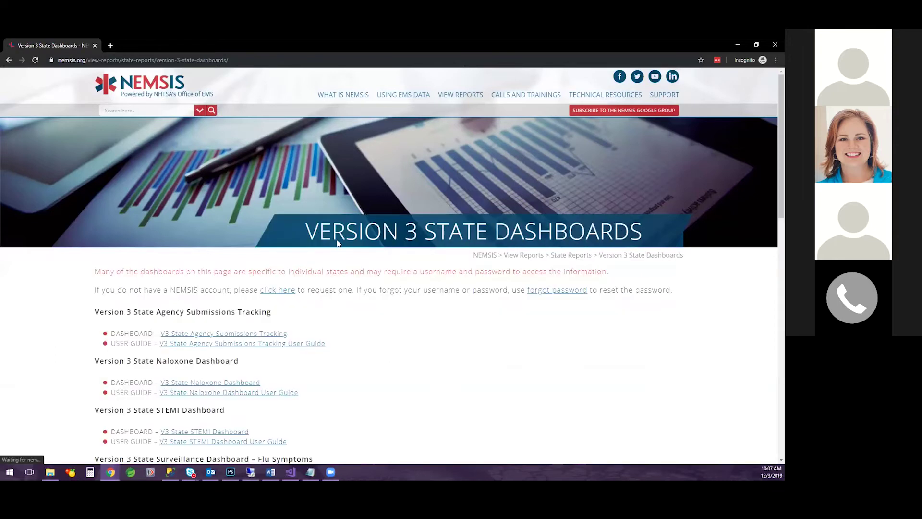
scroll(199, 364, "down", 3)
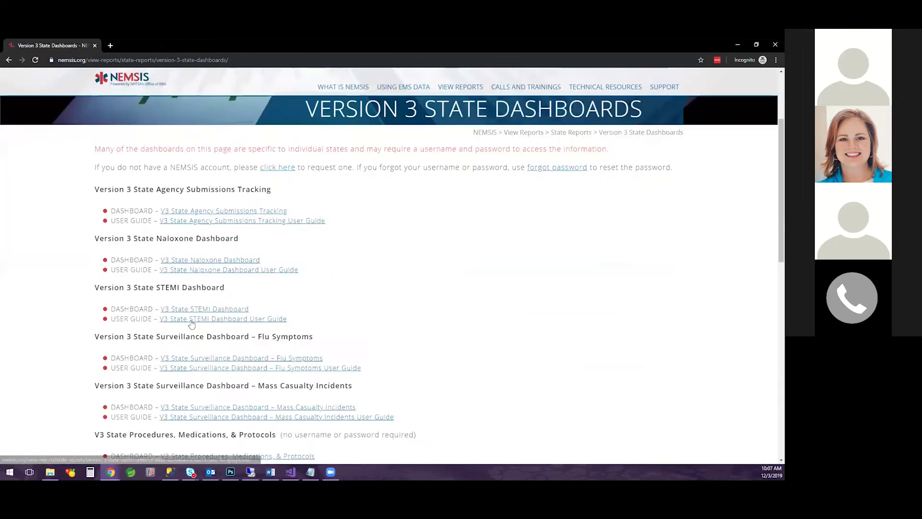
left_click(242, 358)
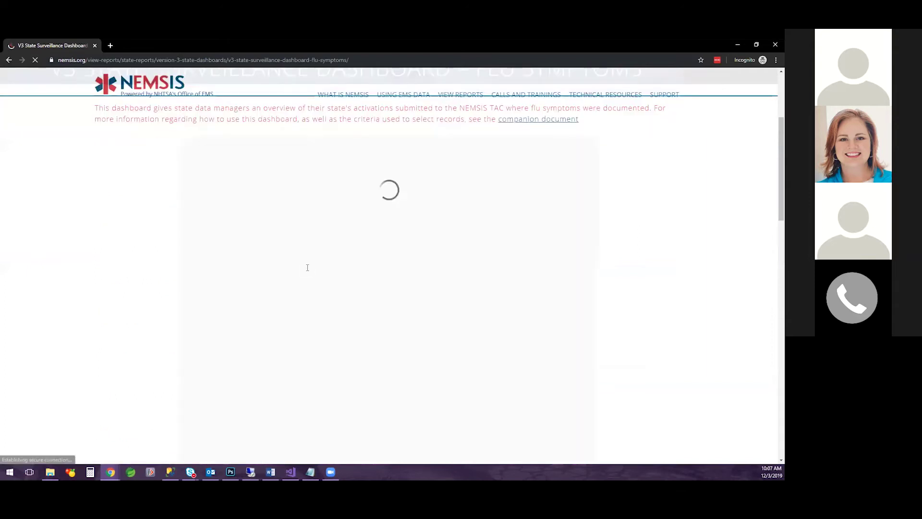
Sign in to Tableau Server from the embedded dashboard and bring up the flu symptoms charts.
left_click(377, 428)
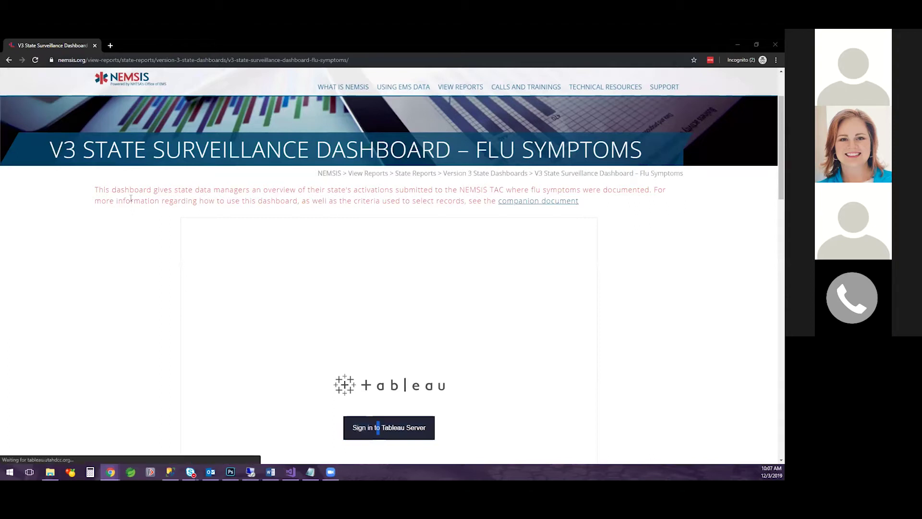
scroll(131, 195, "down", 4)
scroll(131, 195, "up", 3)
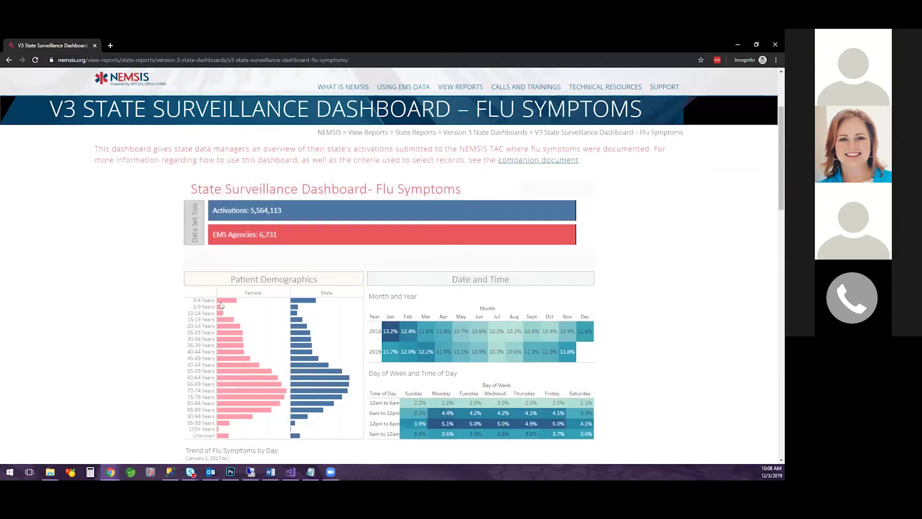
Filter the dashboard to female patients aged 0-4 years and inspect the Activations and EMS Agencies bars.
mouse_move(223, 307)
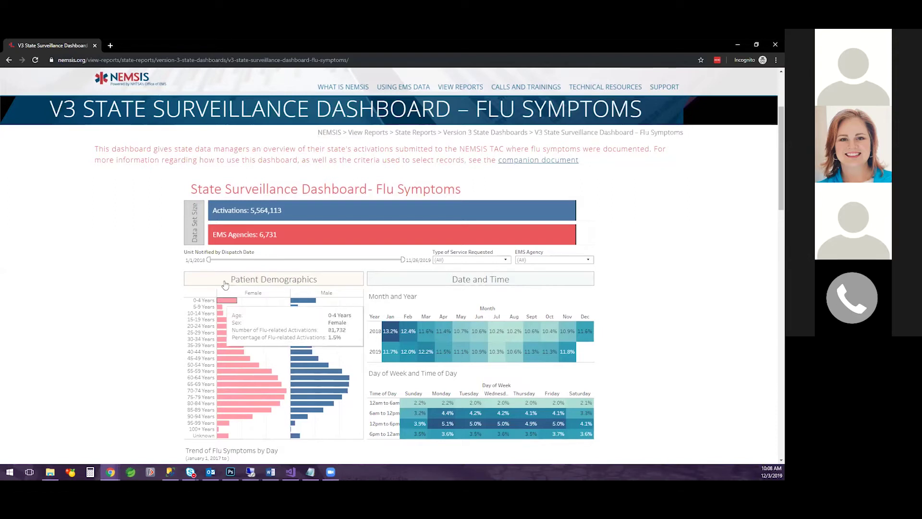
left_click(229, 301)
left_click(338, 232)
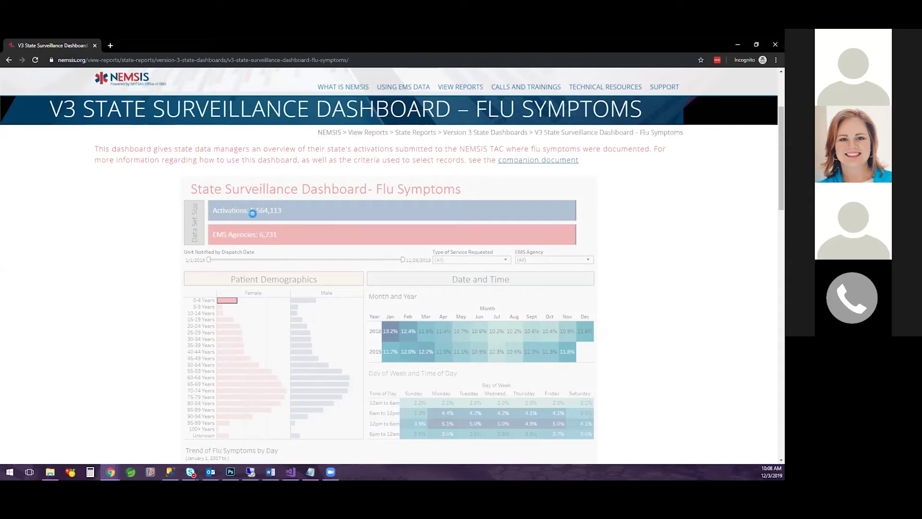
mouse_move(209, 219)
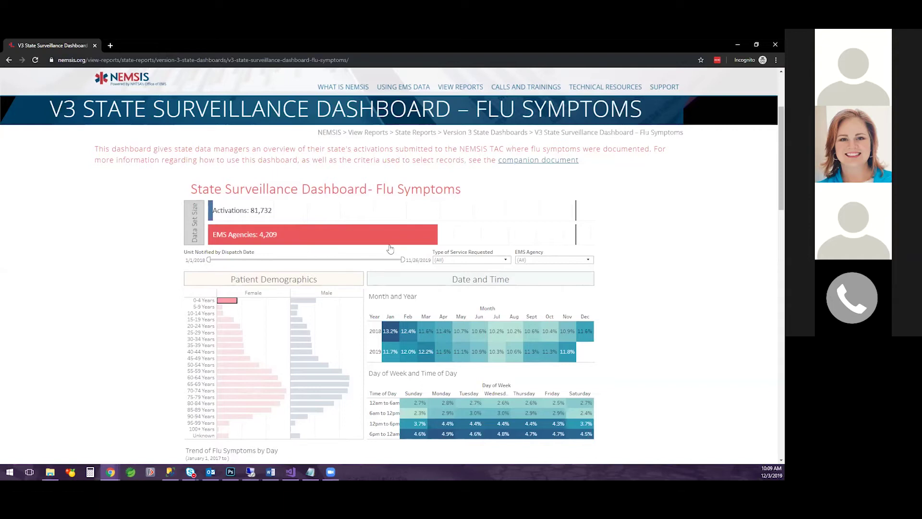
mouse_move(387, 239)
Clear the female 0-4 years selection so the dashboard covers all patients again.
mouse_move(228, 301)
left_click(222, 212)
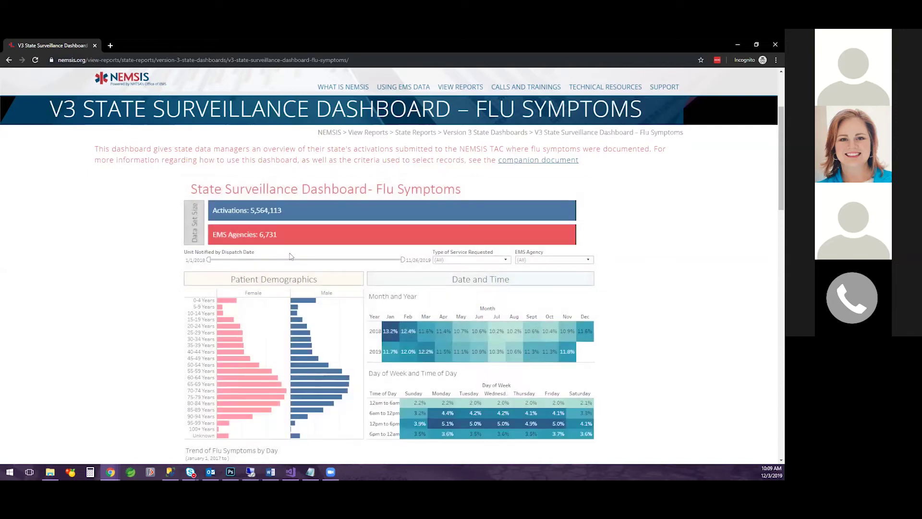
scroll(511, 317, "down", 3)
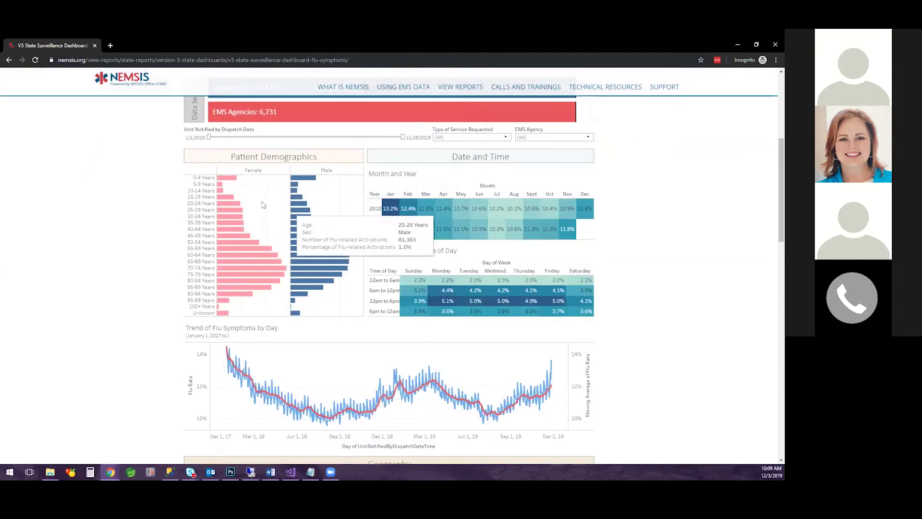
Look over the Unit Notified by Dispatch Date, Type of Service Requested and EMS Agency filters and their options.
scroll(355, 293, "up", 2)
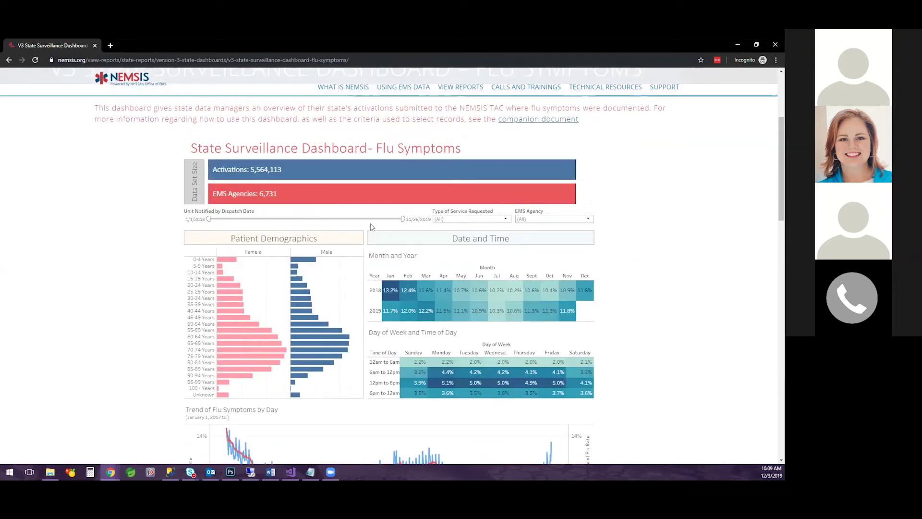
mouse_move(296, 338)
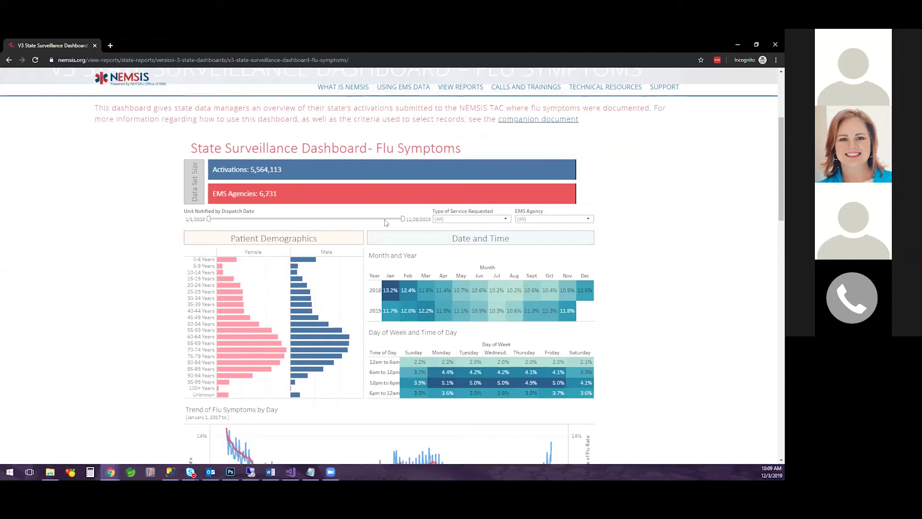
left_click(506, 220)
left_click(589, 220)
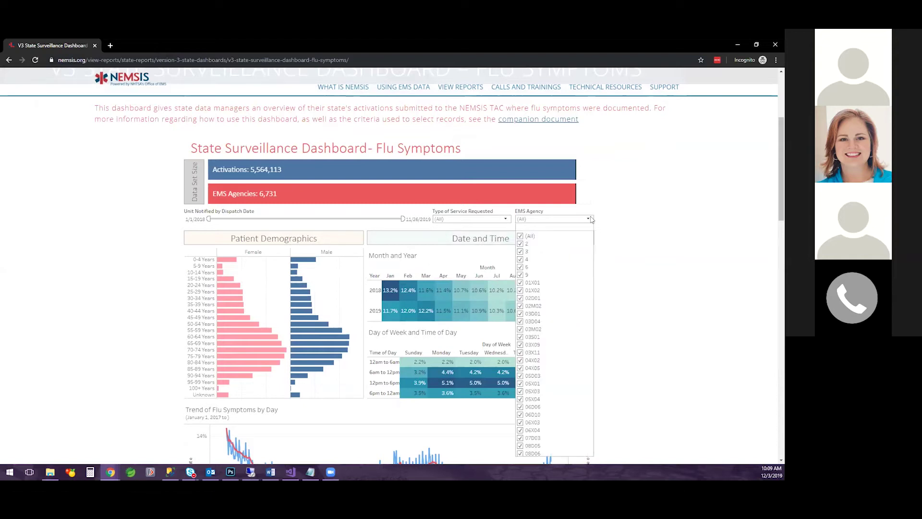
left_click(44, 197)
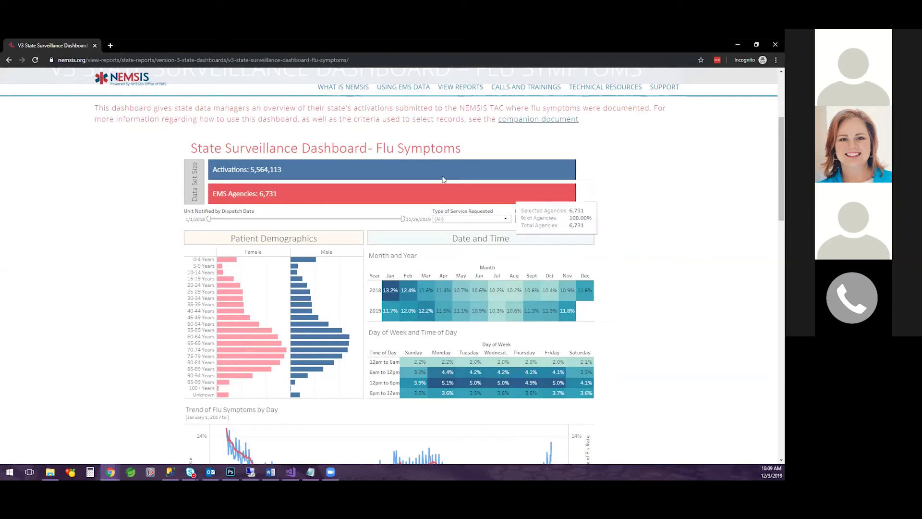
scroll(225, 192, "down", 1)
scroll(113, 231, "up", 3)
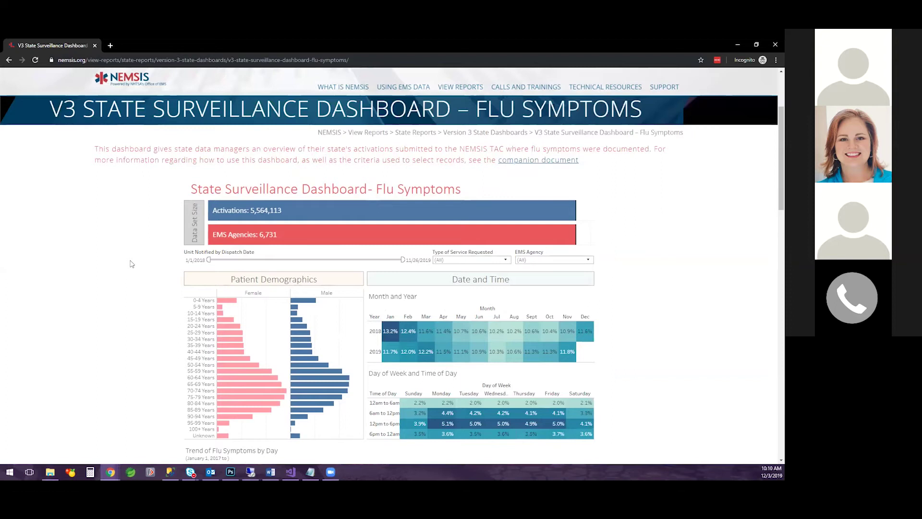
Inspect the January 2019 cell under Month and Year and the Monday 12pm to 6pm cell under Day of Week and Time of Day.
scroll(127, 260, "down", 2)
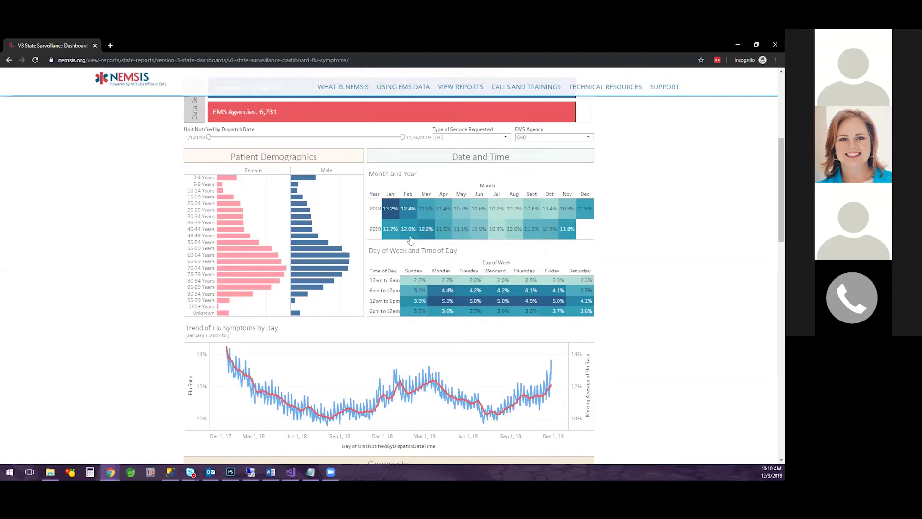
left_click(383, 235)
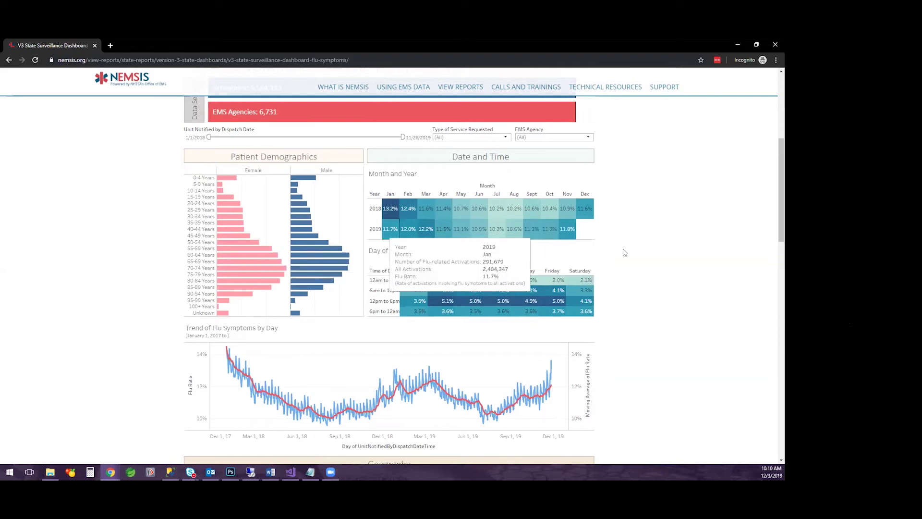
left_click(626, 218)
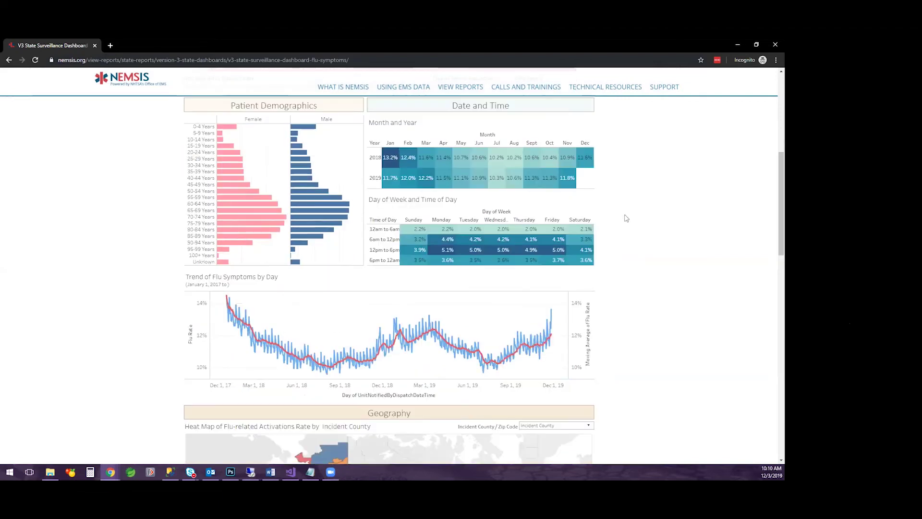
scroll(700, 226, "down", 1)
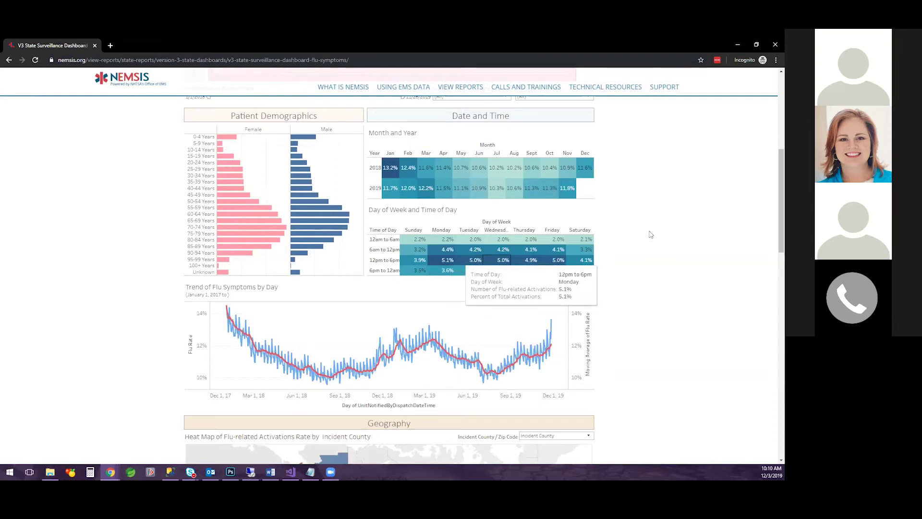
scroll(651, 234, "down", 1)
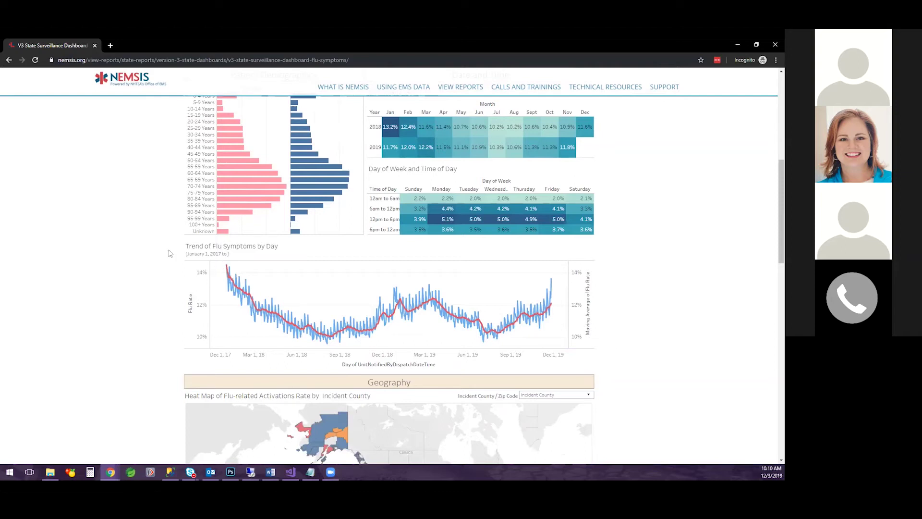
Examine the daily flu rate and its moving average in the Trend of Flu Symptoms by Day chart.
mouse_move(190, 275)
mouse_move(230, 273)
mouse_move(537, 318)
scroll(653, 252, "down", 1)
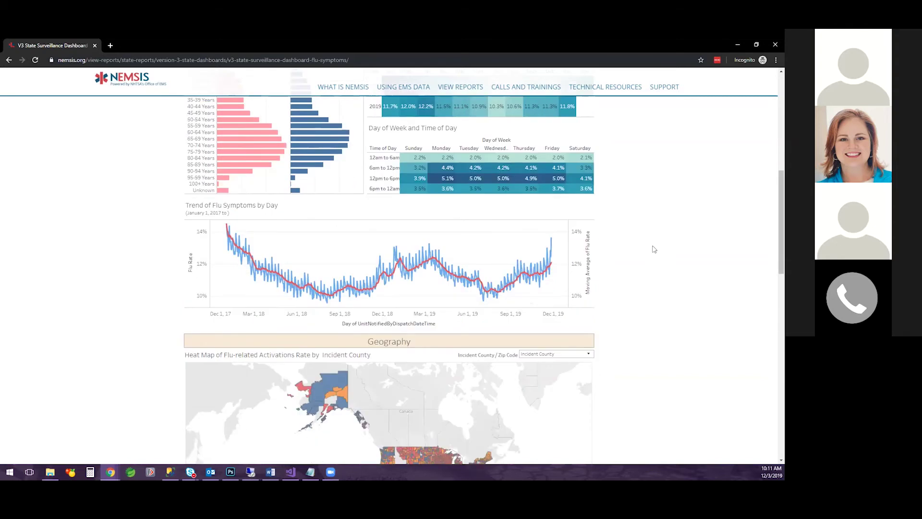
View the Geography section's heat map of flu-related activation rates by incident county.
scroll(653, 250, "up", 3)
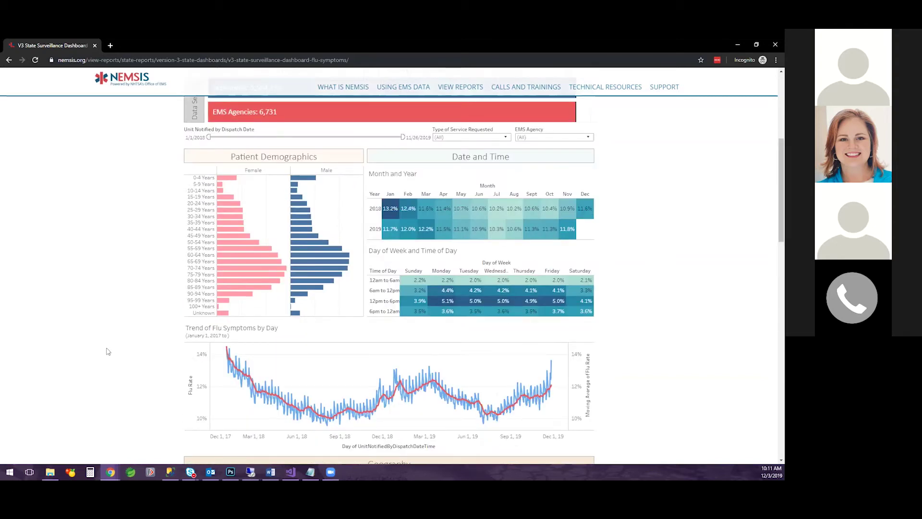
scroll(137, 330, "down", 4)
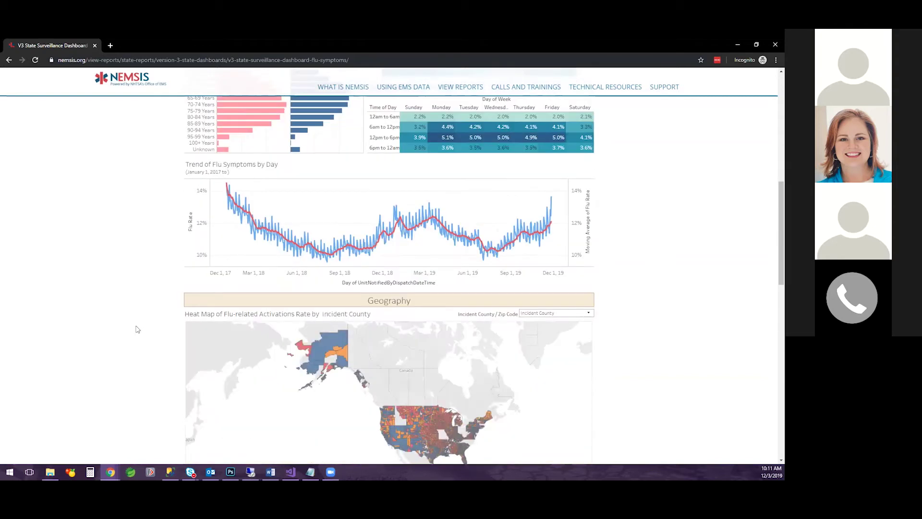
scroll(130, 326, "down", 2)
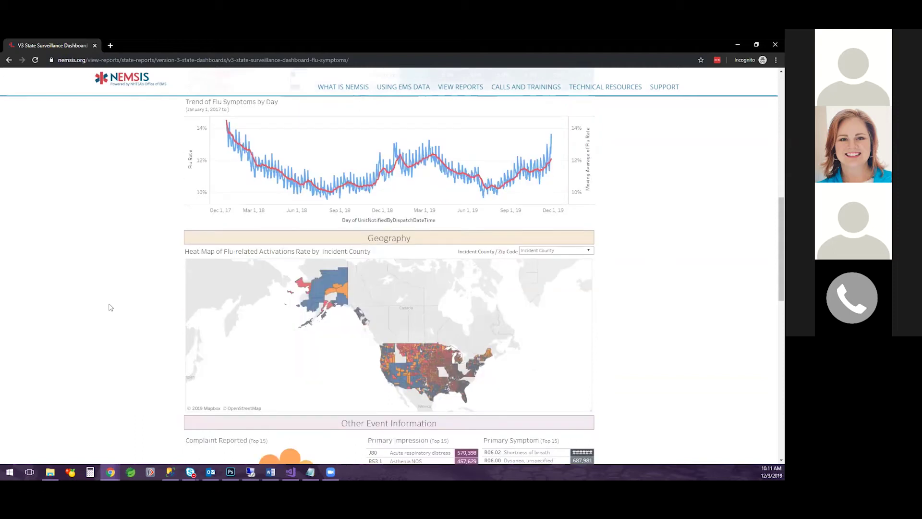
scroll(109, 307, "down", 1)
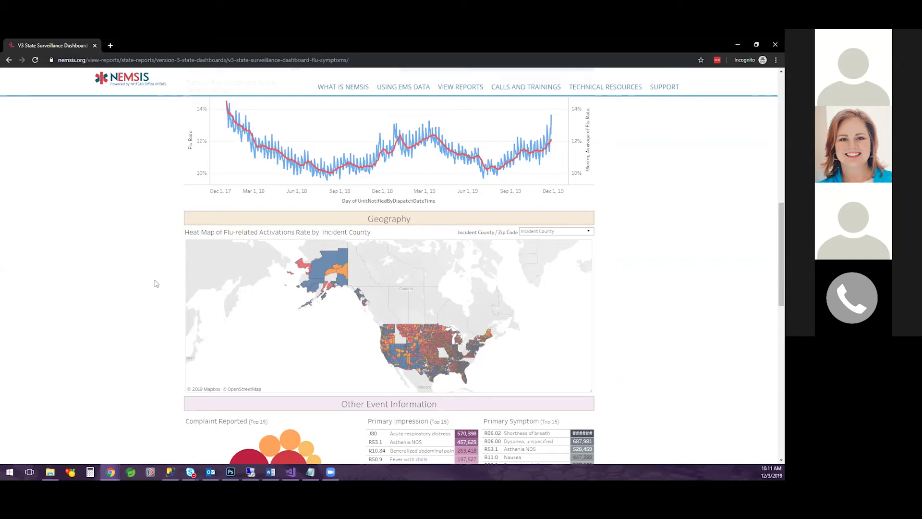
scroll(141, 266, "down", 1)
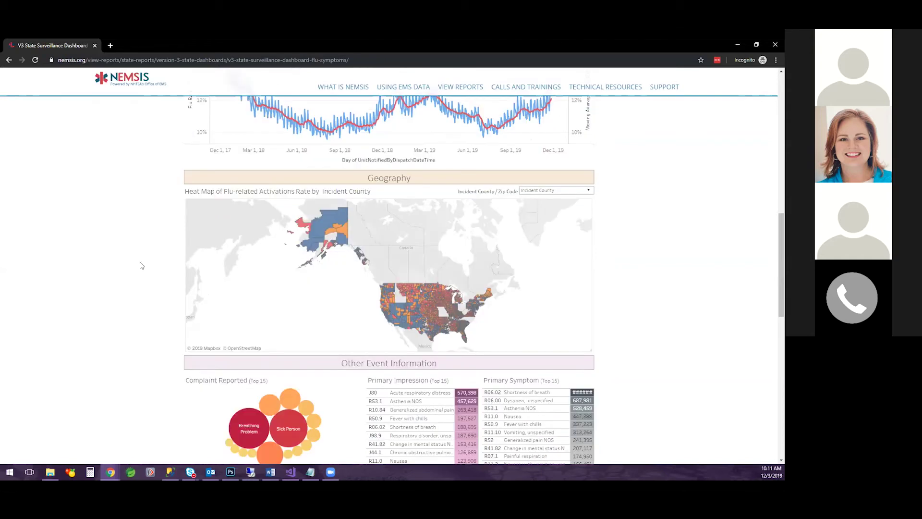
View the start date calendar of the Unit Notified by Dispatch Date filter and close it without picking a date.
scroll(130, 267, "up", 4)
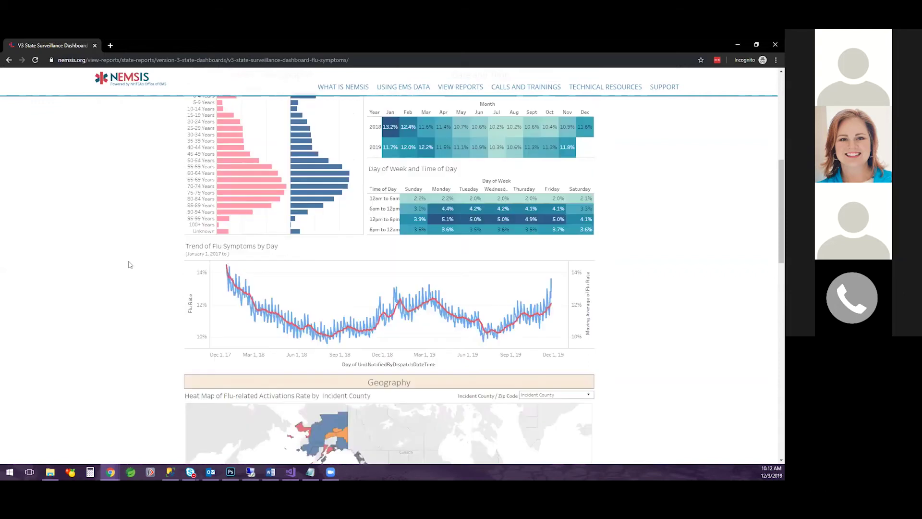
scroll(130, 265, "up", 3)
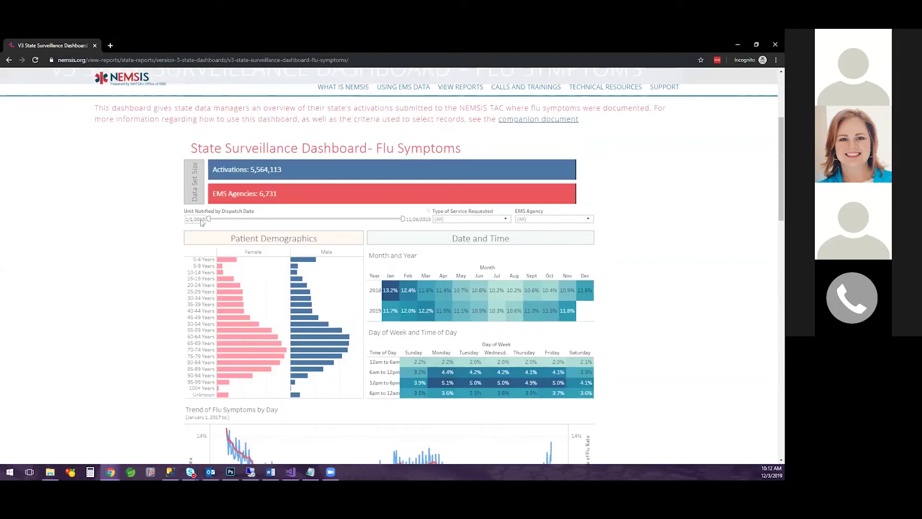
left_click(195, 219)
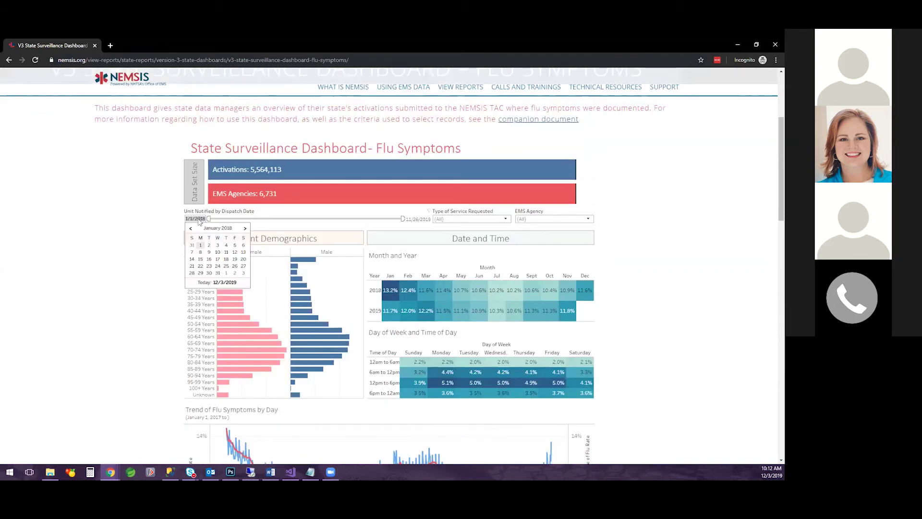
left_click(414, 190)
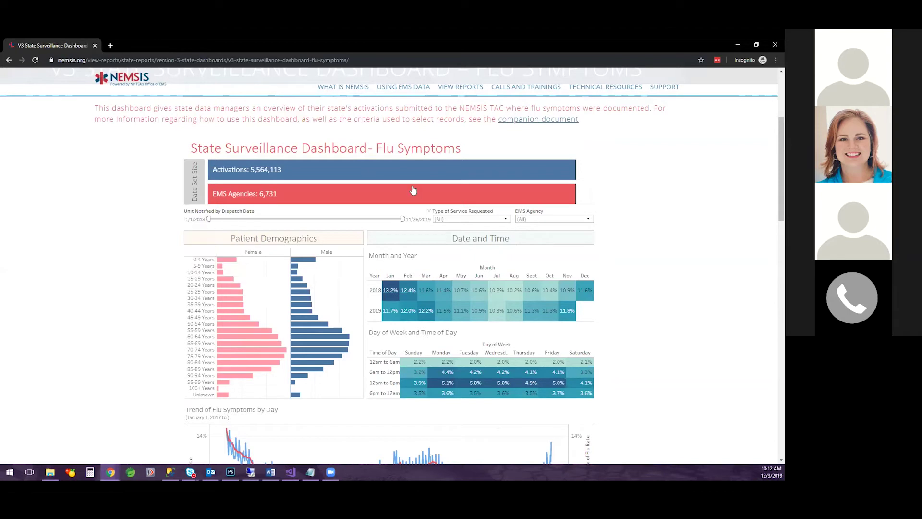
Inspect the Complaint Reported bubbles under Other Event Information, from the largest complaints to the smallest.
scroll(125, 230, "down", 7)
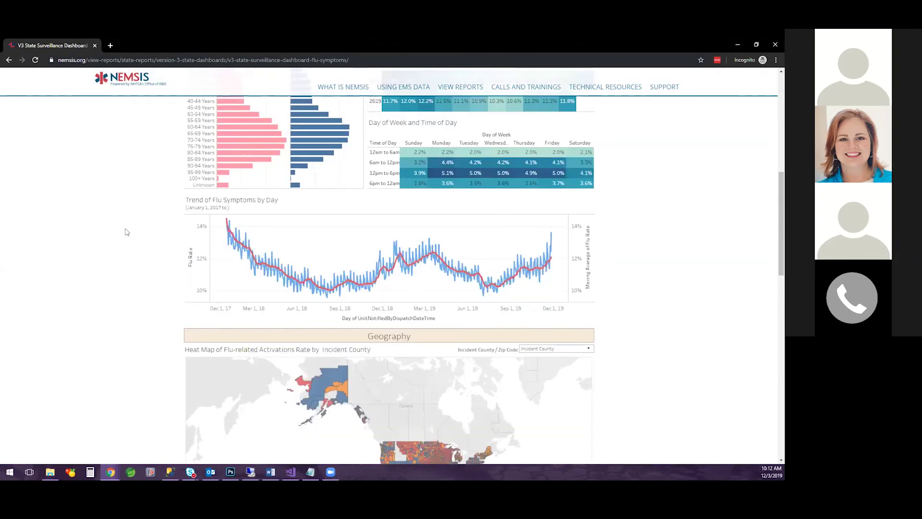
scroll(125, 231, "down", 5)
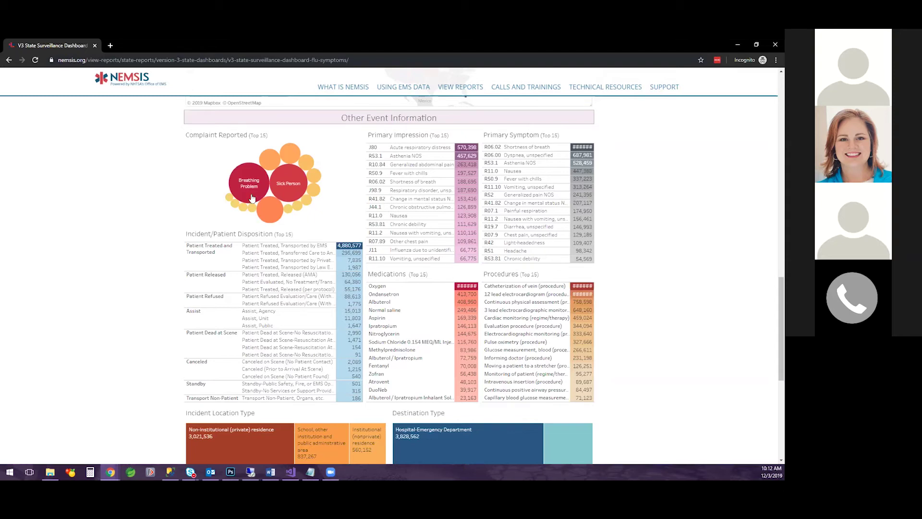
mouse_move(247, 191)
mouse_move(272, 211)
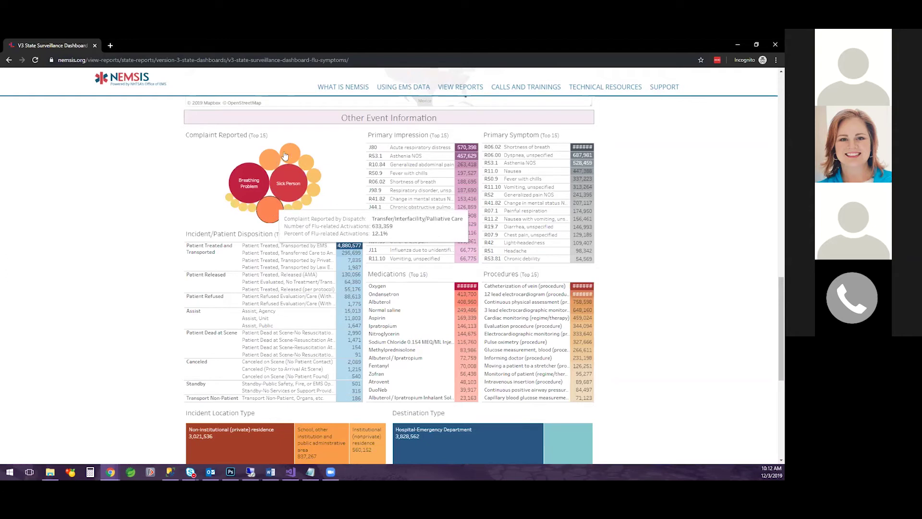
mouse_move(323, 169)
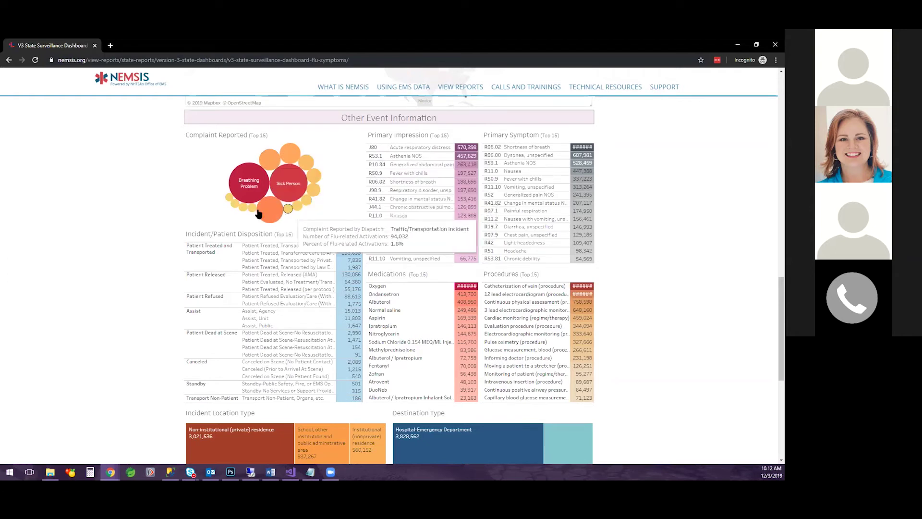
mouse_move(233, 207)
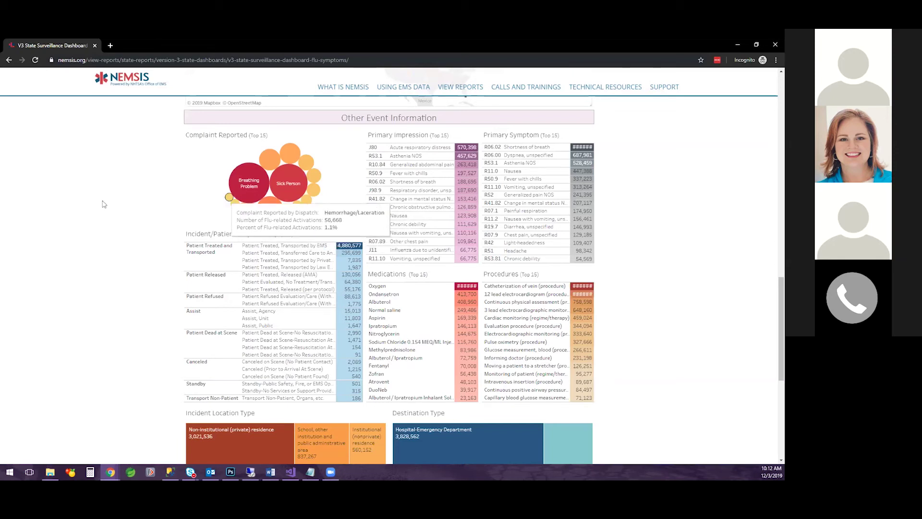
scroll(189, 192, "down", 1)
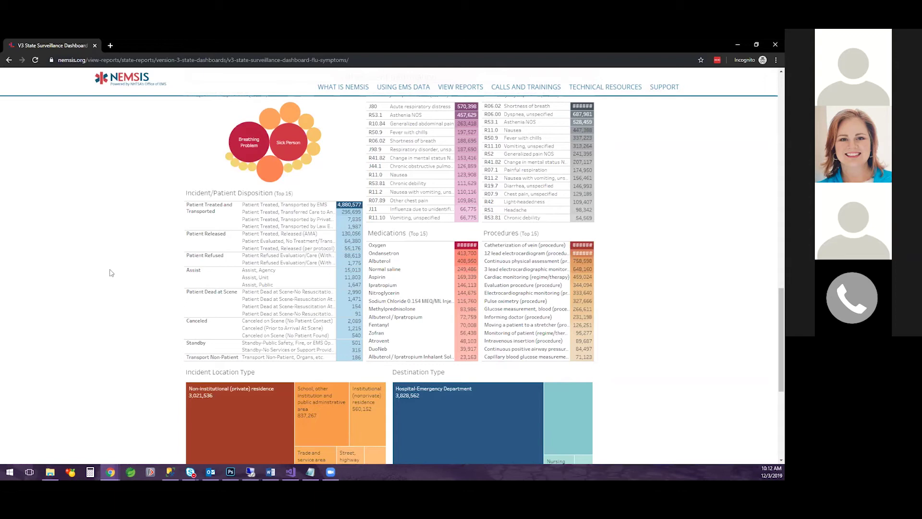
scroll(112, 272, "up", 1)
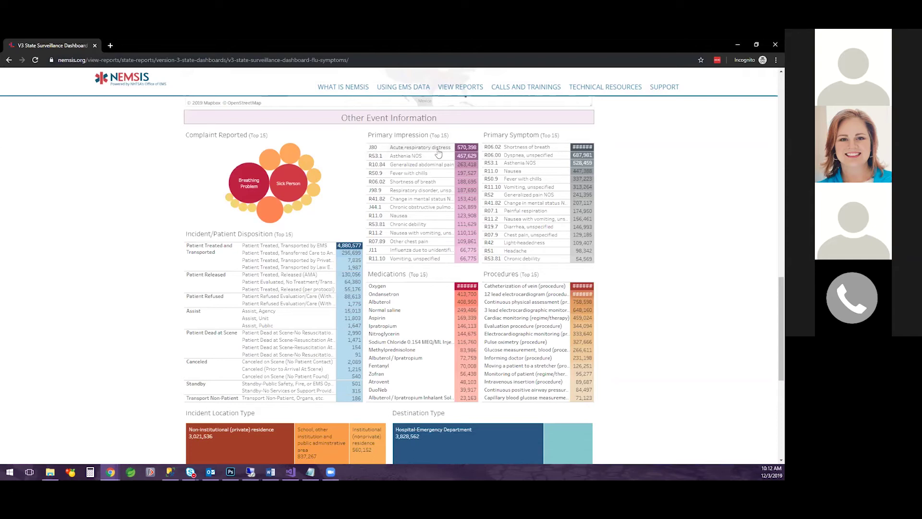
Filter the dashboard to the Acute respiratory distress primary impression.
mouse_move(459, 152)
mouse_move(579, 151)
left_click(420, 149)
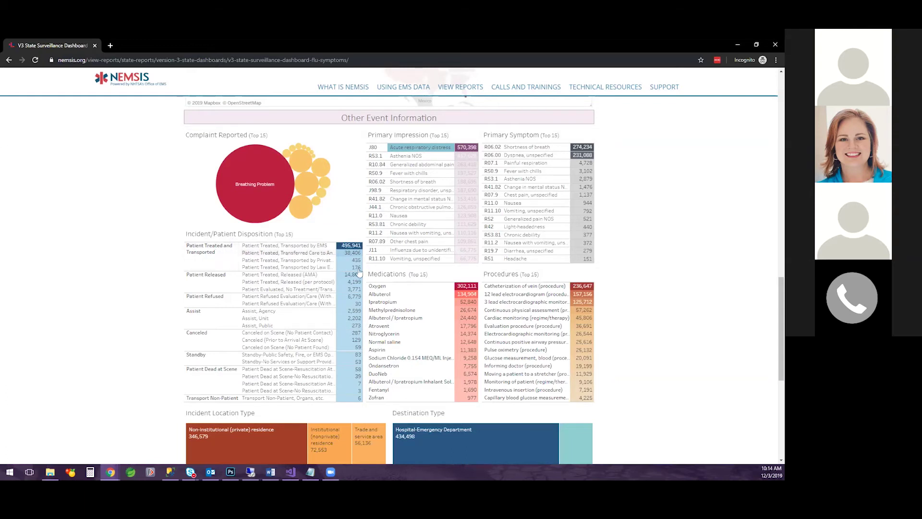
Examine the filtered Incident/Patient Disposition table and the Incident Location Type and Destination Type charts.
mouse_move(321, 243)
scroll(222, 265, "down", 1)
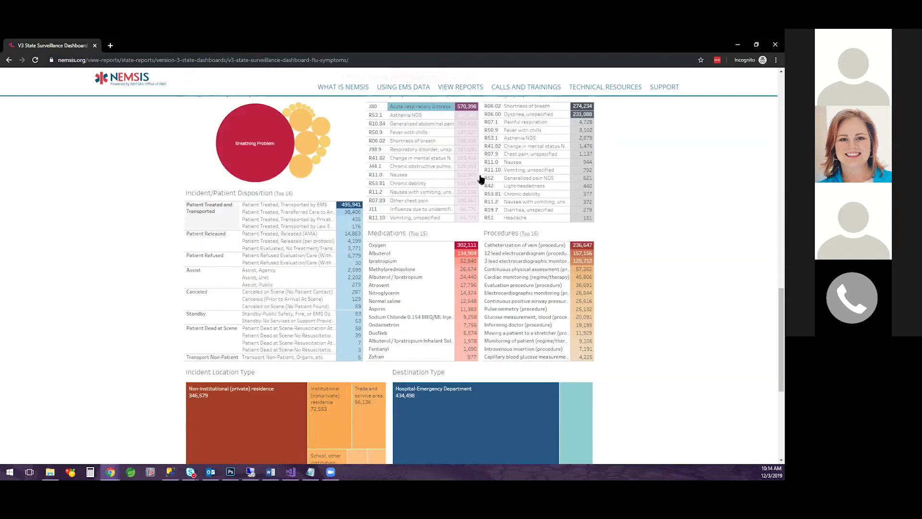
mouse_move(344, 208)
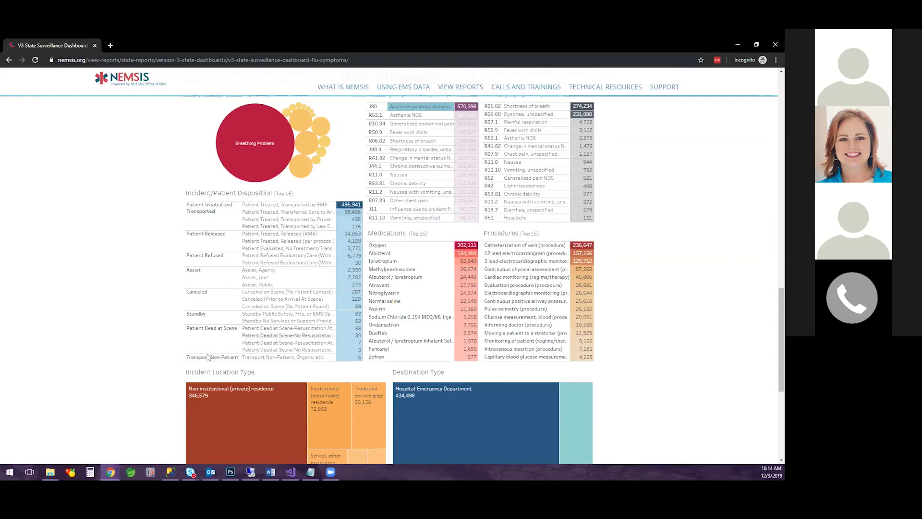
scroll(162, 287, "down", 3)
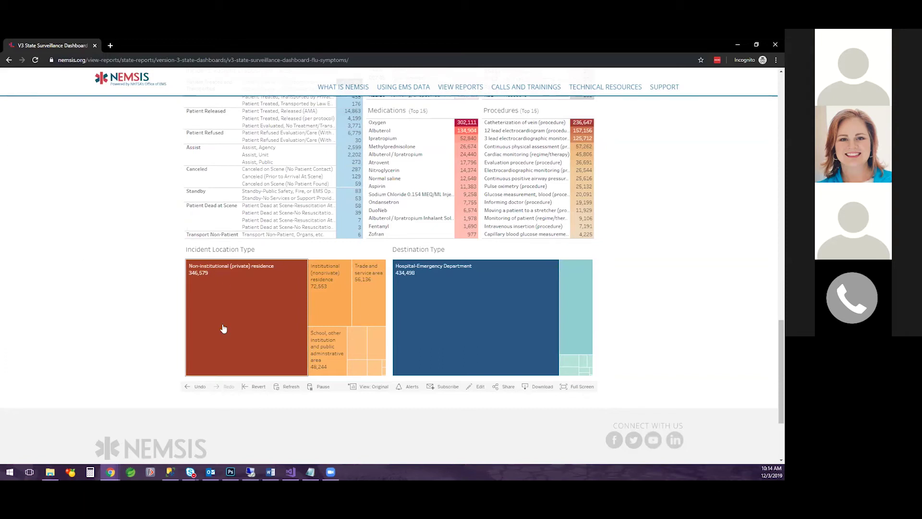
mouse_move(224, 286)
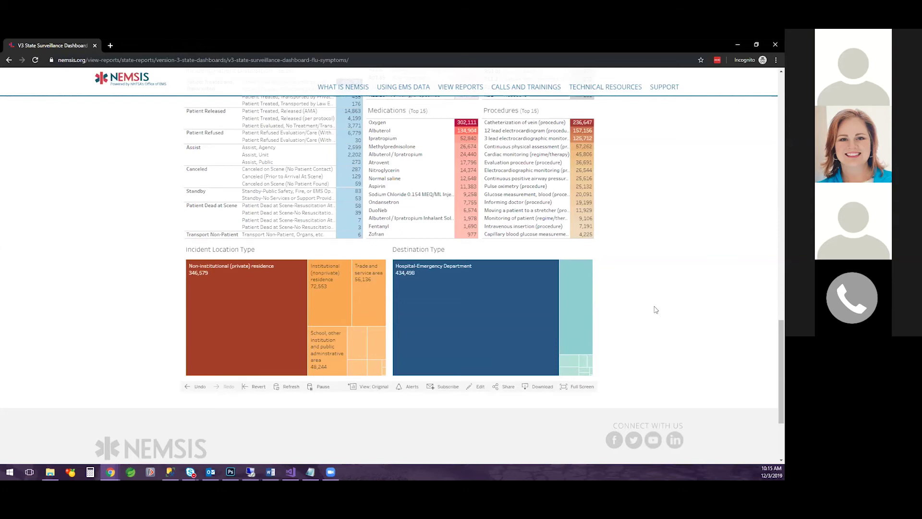
Check the filtered Activations bar, and open the companion document at its Global Inclusion Criteria and Filters section.
scroll(657, 309, "up", 5)
scroll(665, 303, "up", 14)
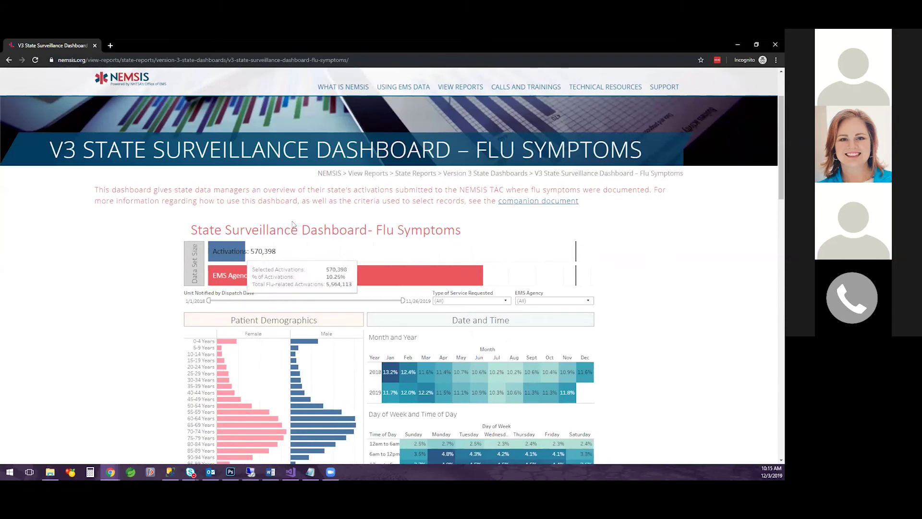
left_click(507, 203)
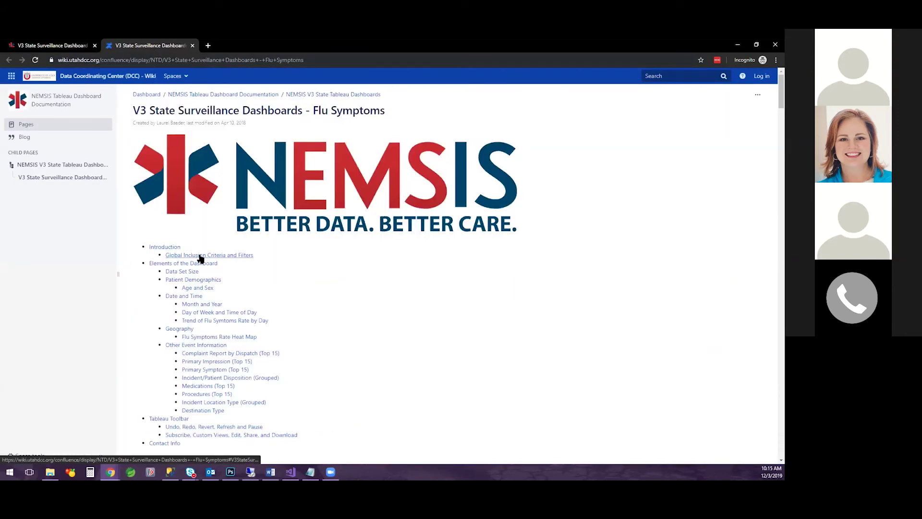
left_click(201, 255)
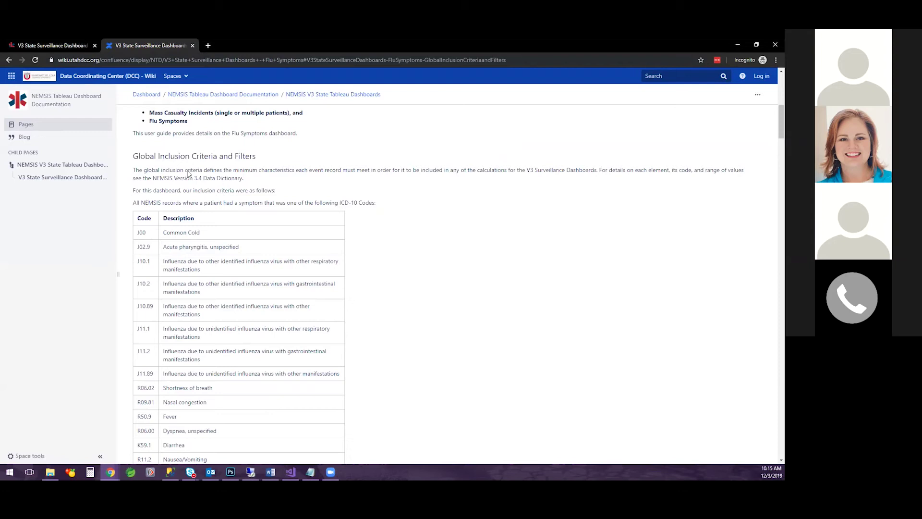
Read the global inclusion criteria and the table of ICD-10 codes that qualify a record with a single symptom.
scroll(189, 174, "down", 1)
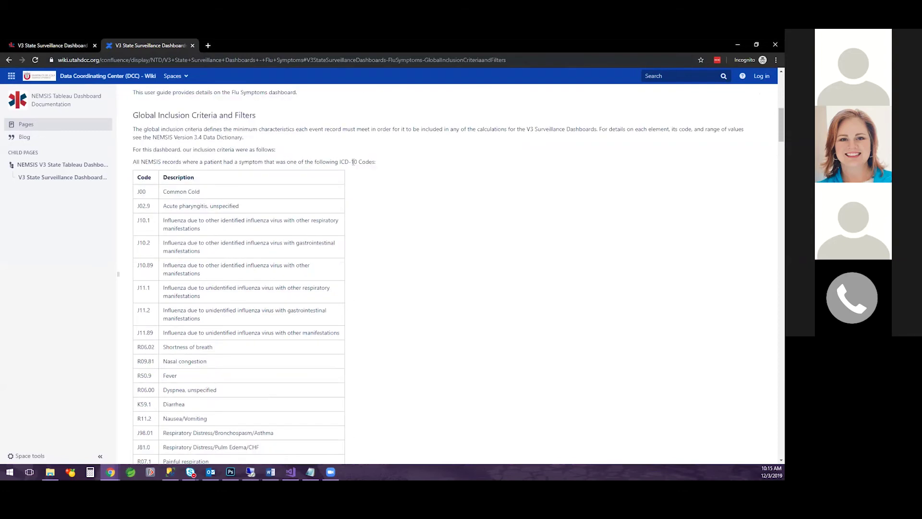
scroll(350, 157, "down", 1)
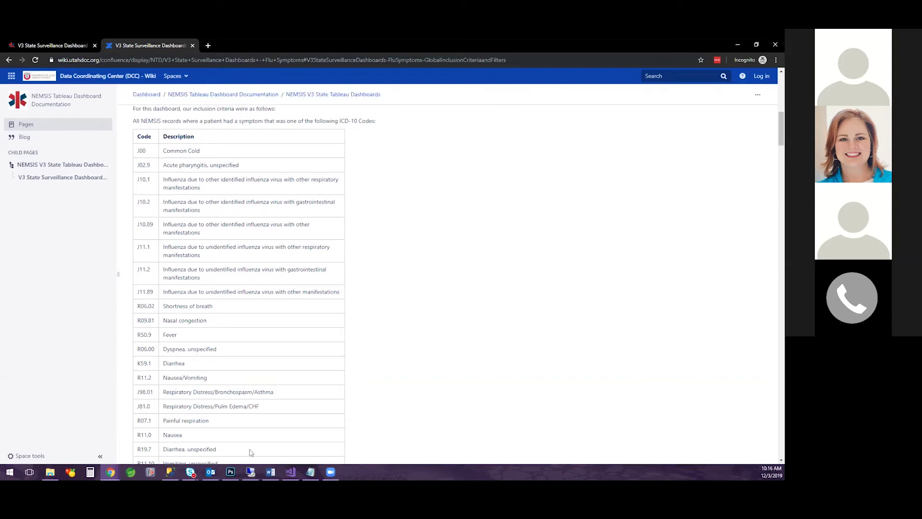
scroll(268, 363, "up", 2)
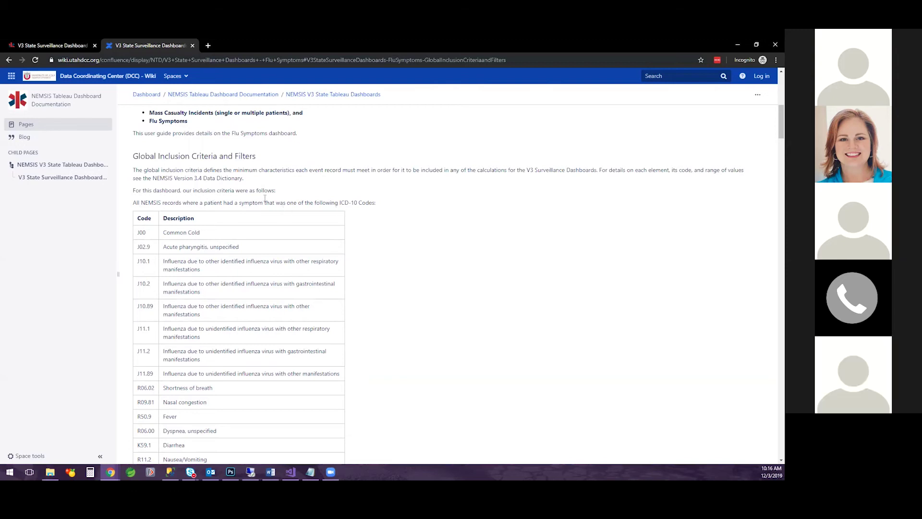
scroll(265, 198, "down", 1)
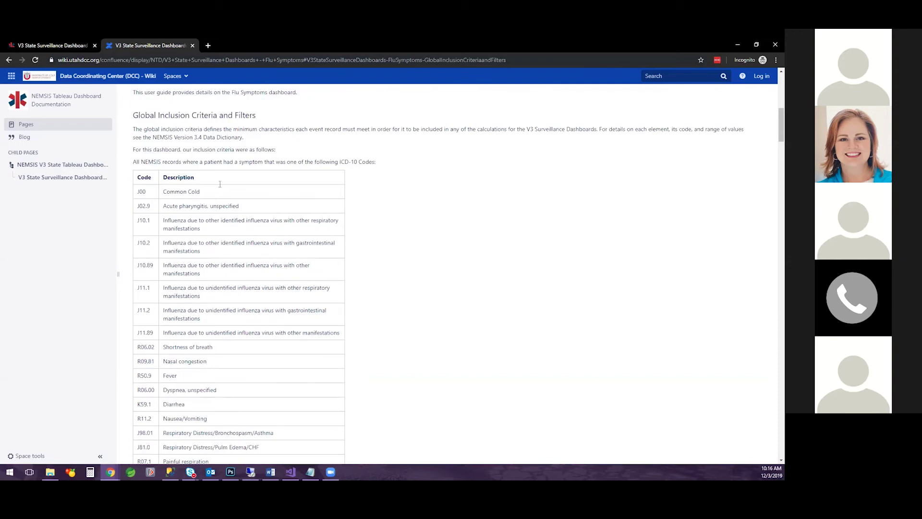
scroll(209, 154, "down", 1)
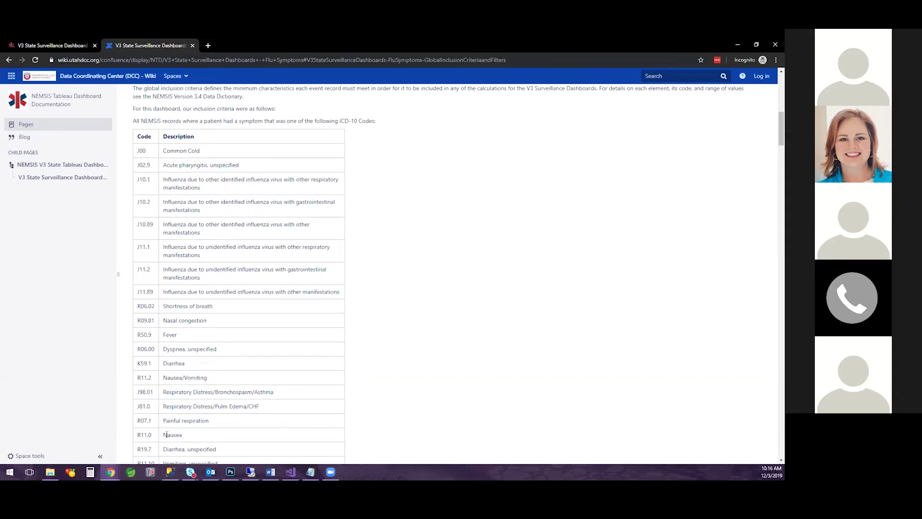
Review the additional ICD-10 list requiring two or more symptoms and compare it with the single-symptom list above it.
scroll(179, 408, "down", 7)
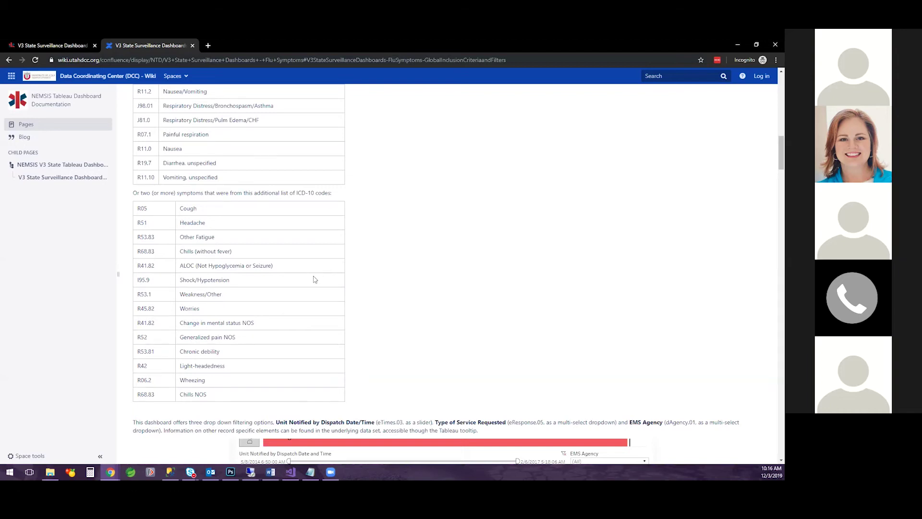
scroll(172, 269, "up", 2)
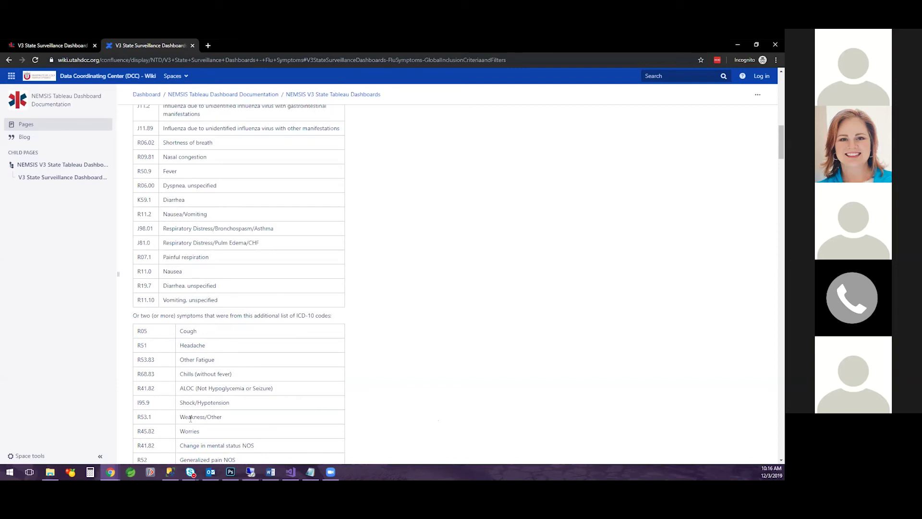
scroll(182, 367, "down", 2)
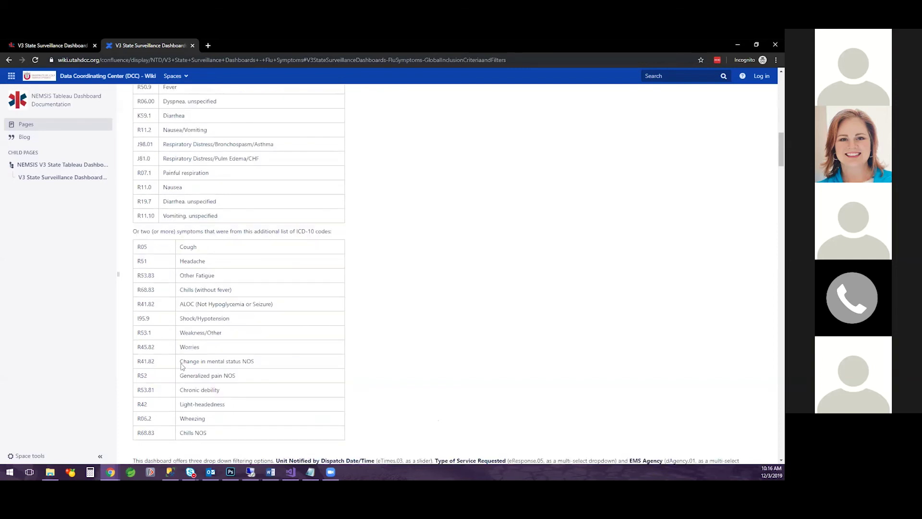
scroll(182, 368, "down", 2)
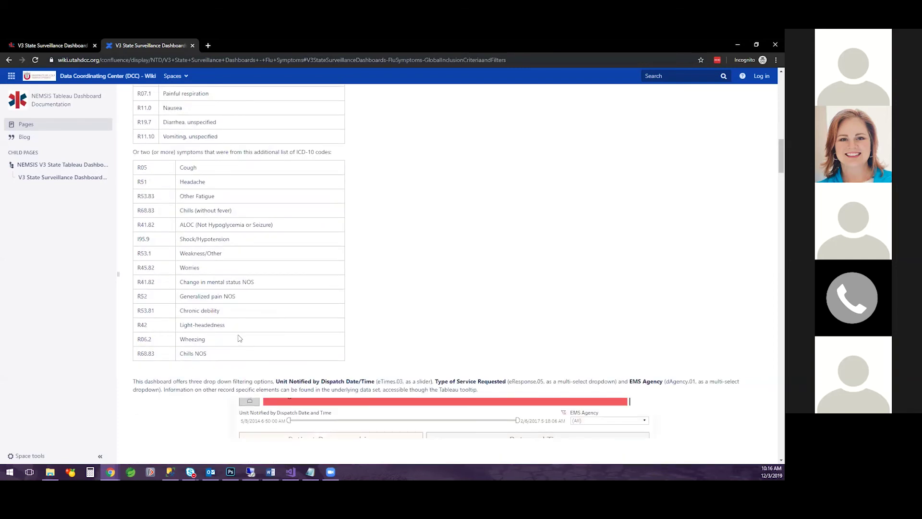
scroll(240, 338, "up", 1)
scroll(240, 338, "up", 4)
scroll(238, 336, "up", 6)
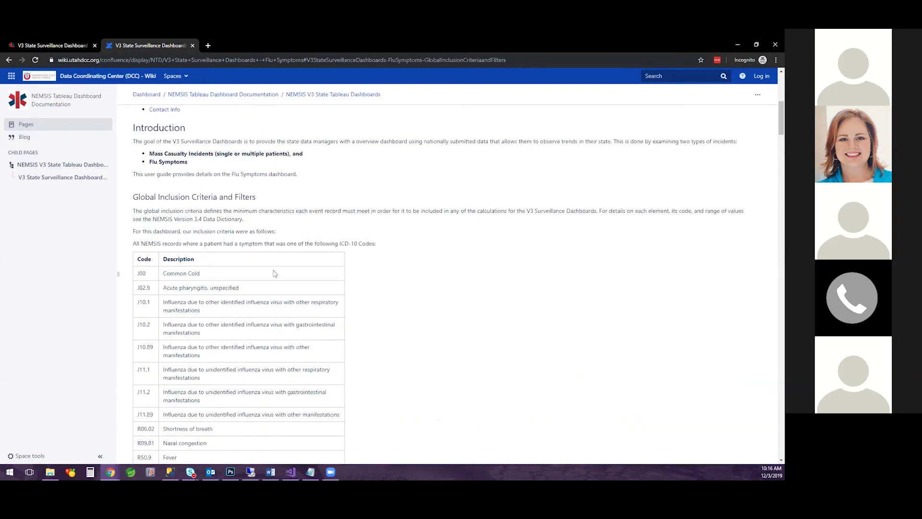
Return to the Flu Symptoms dashboard and check the options of the Type of Service Requested filter without changing them.
left_click(36, 45)
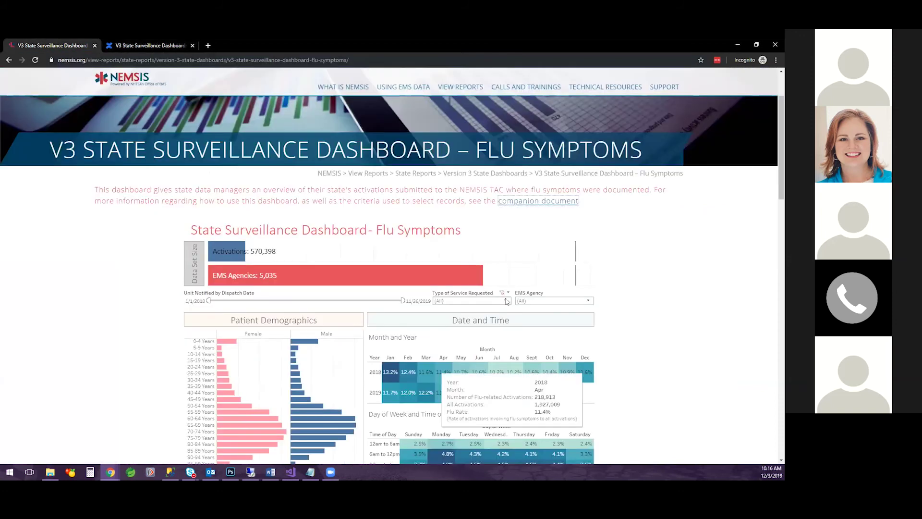
left_click(484, 302)
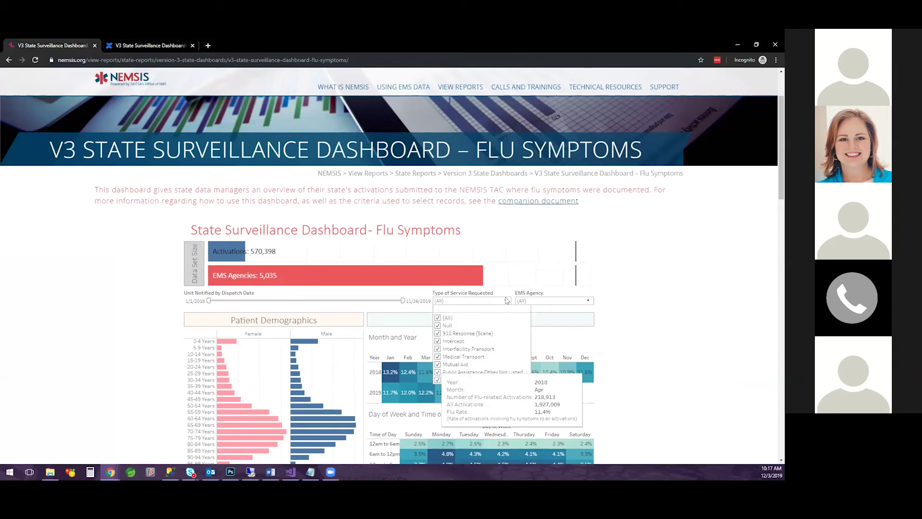
left_click(685, 258)
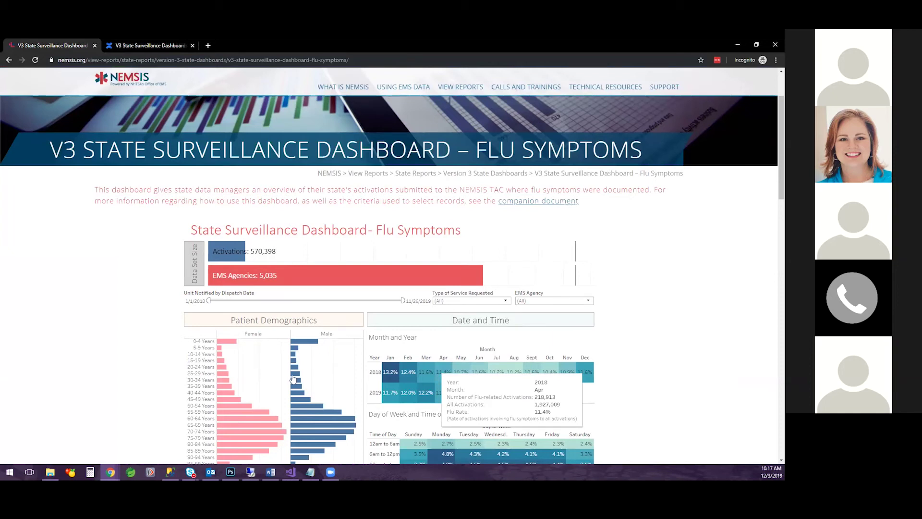
Examine the dashboard's demographic and date charts and the recent end of the Trend of Flu Symptoms by Day chart.
scroll(160, 295, "down", 3)
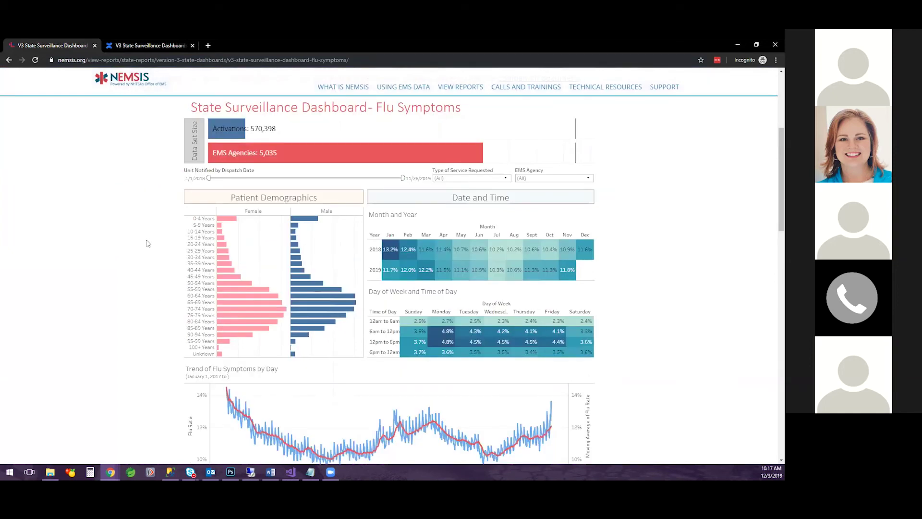
scroll(149, 234, "up", 2)
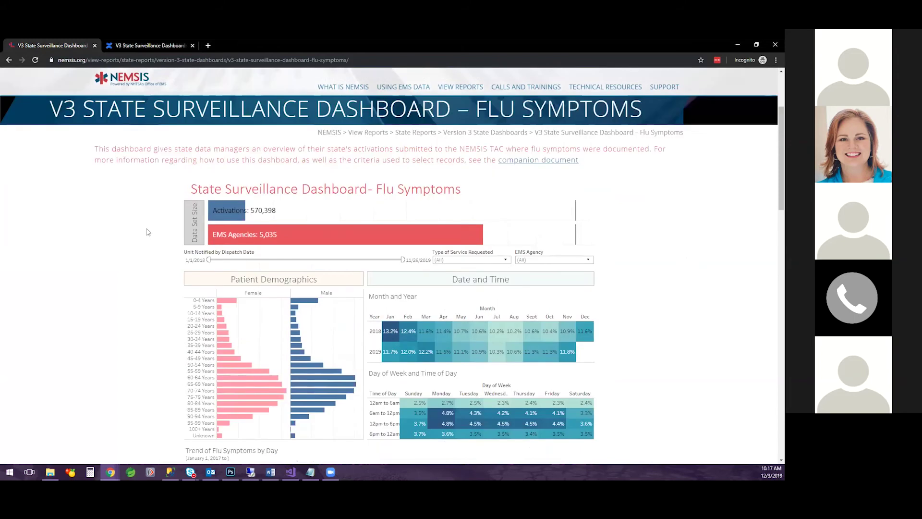
scroll(146, 230, "down", 1)
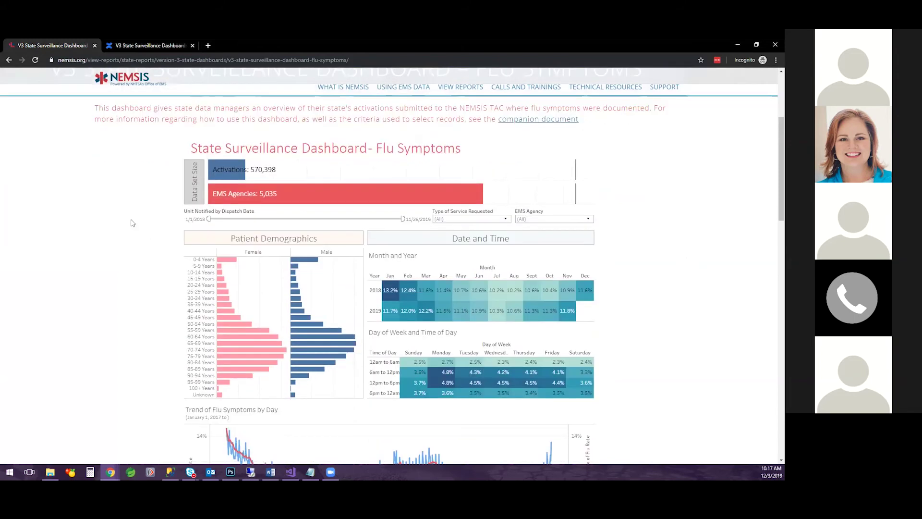
scroll(133, 224, "down", 4)
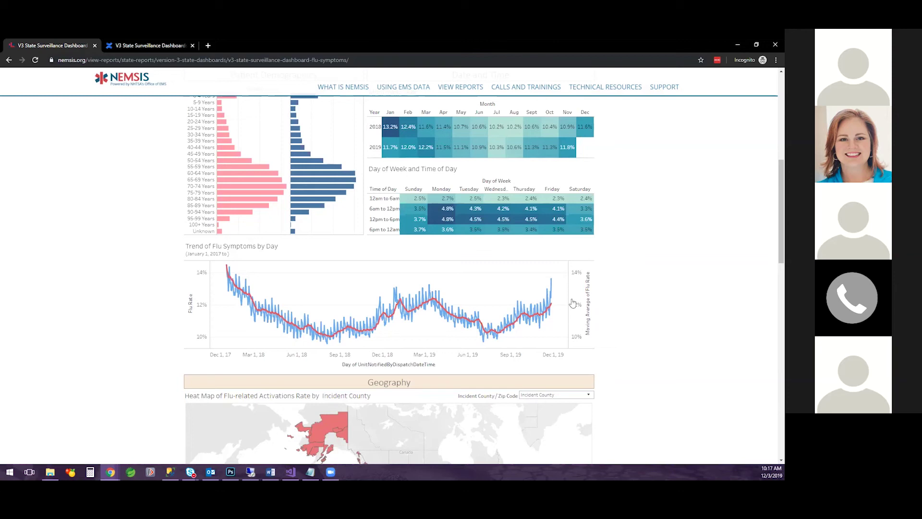
mouse_move(554, 308)
scroll(136, 350, "up", 4)
scroll(136, 350, "up", 3)
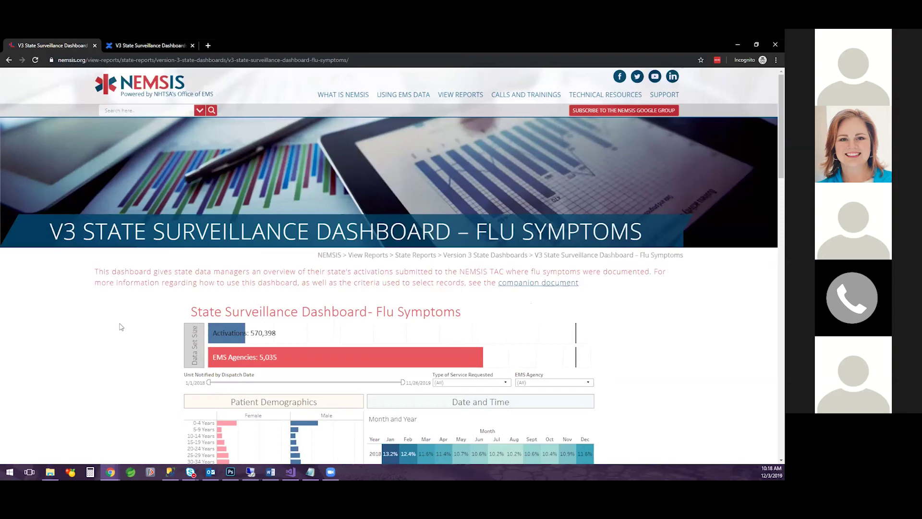
scroll(121, 327, "down", 1)
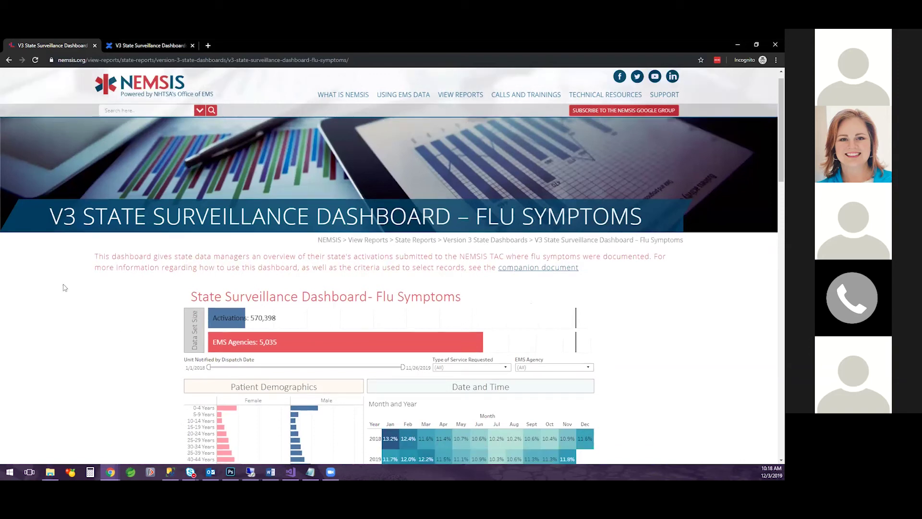
scroll(65, 288, "down", 1)
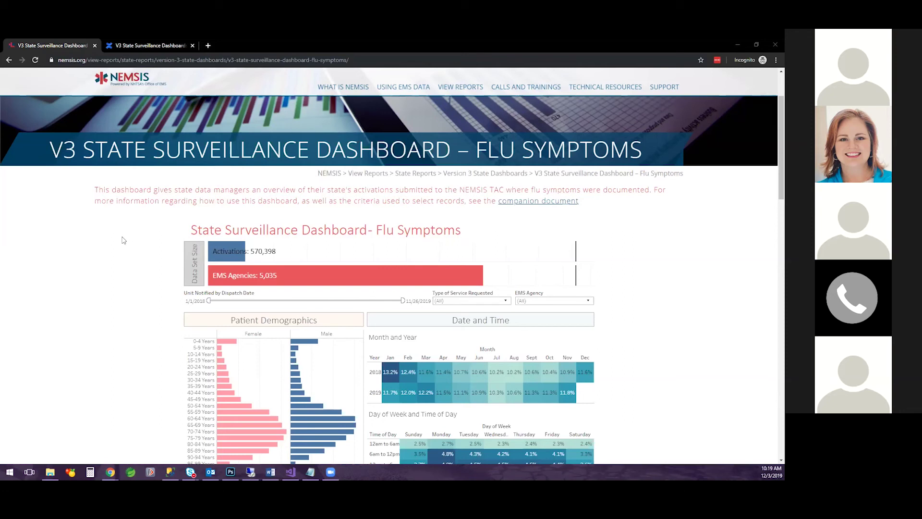
Go back to the companion document and review its table of contents and introduction.
left_click(137, 45)
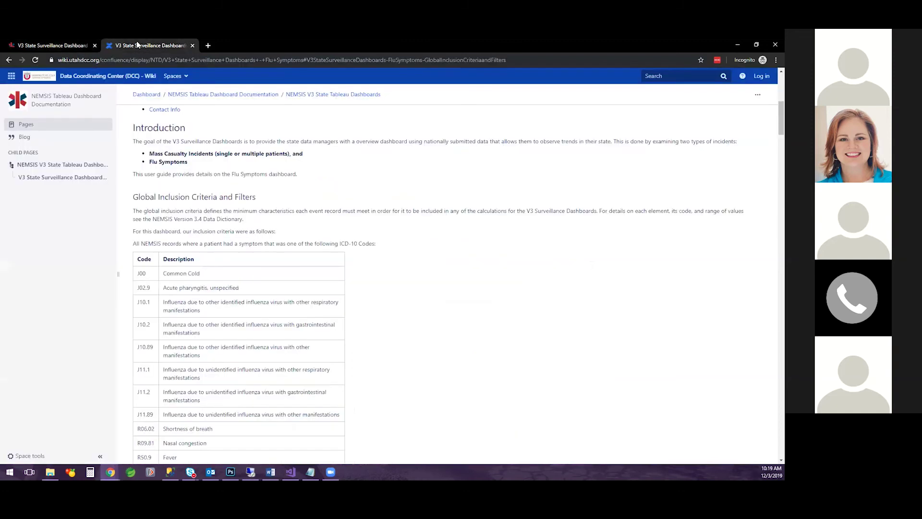
scroll(185, 173, "up", 5)
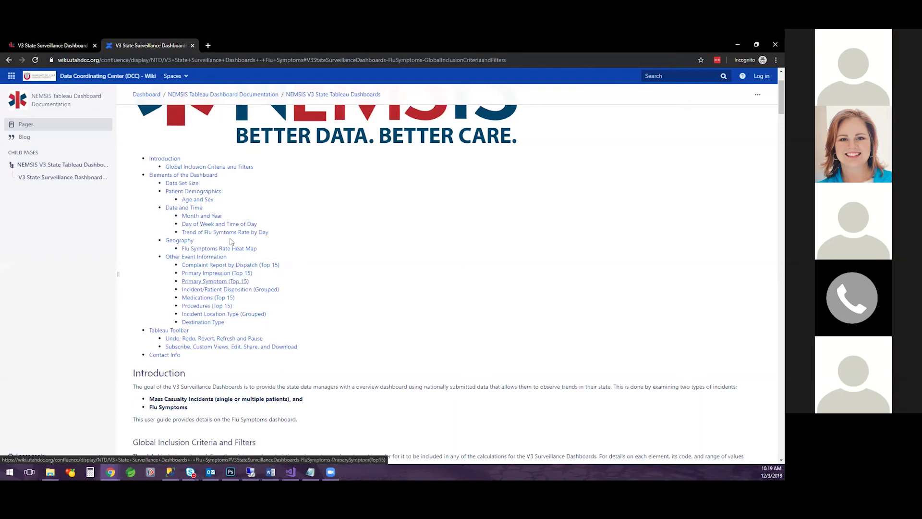
scroll(220, 232, "down", 3)
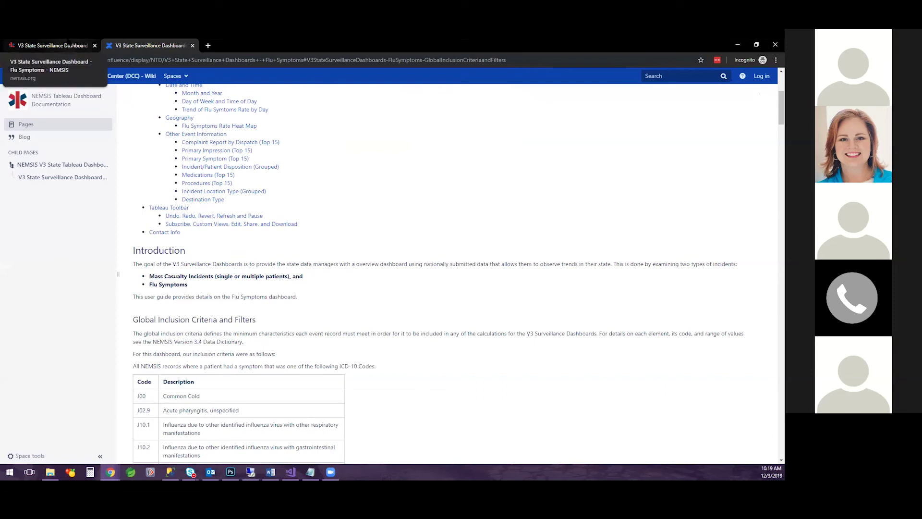
From the NEMSIS dashboard page, go to the State Reports and open the State EMS Data Cube page.
left_click(48, 45)
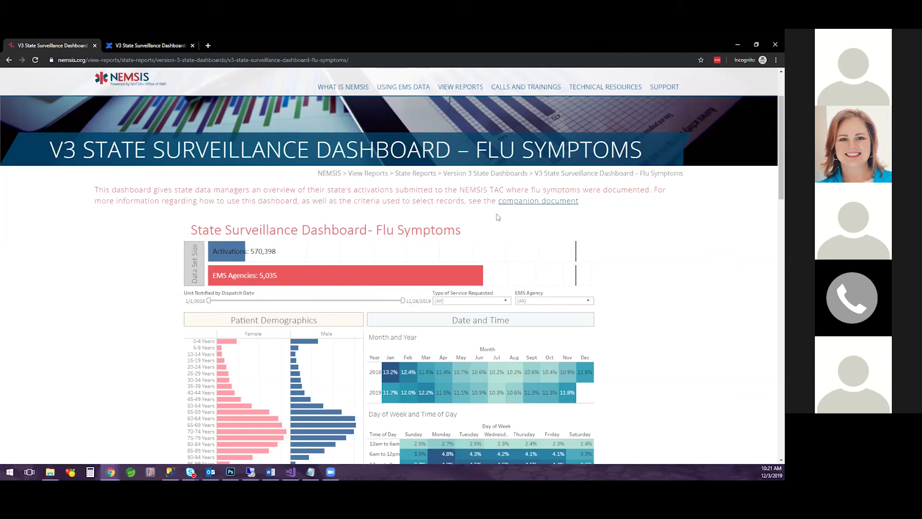
mouse_move(450, 88)
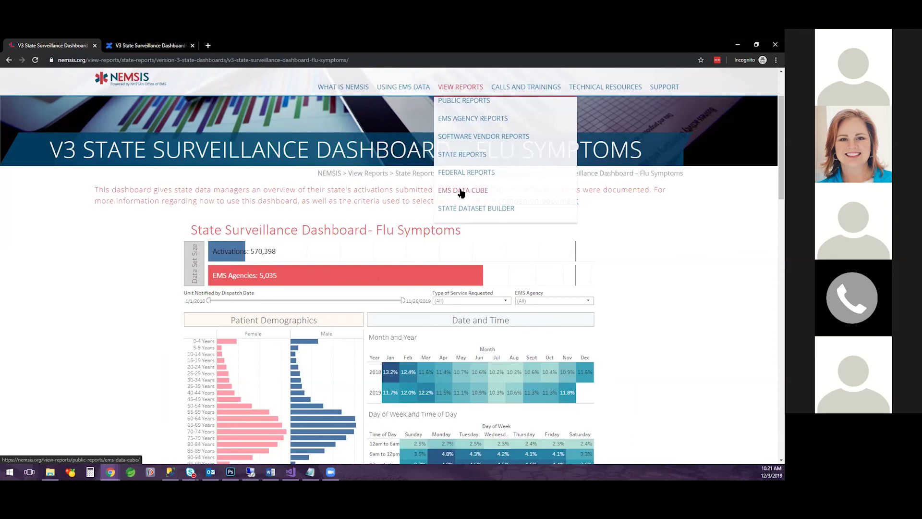
left_click(460, 156)
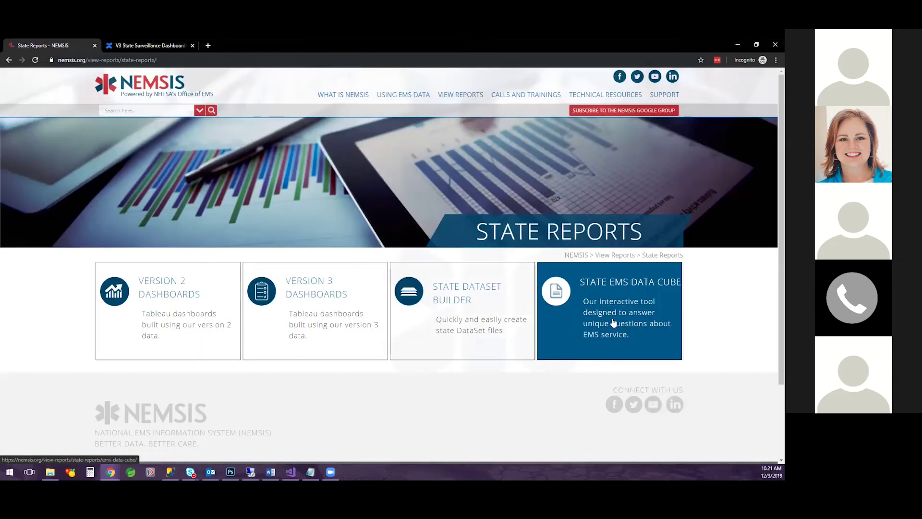
left_click(612, 320)
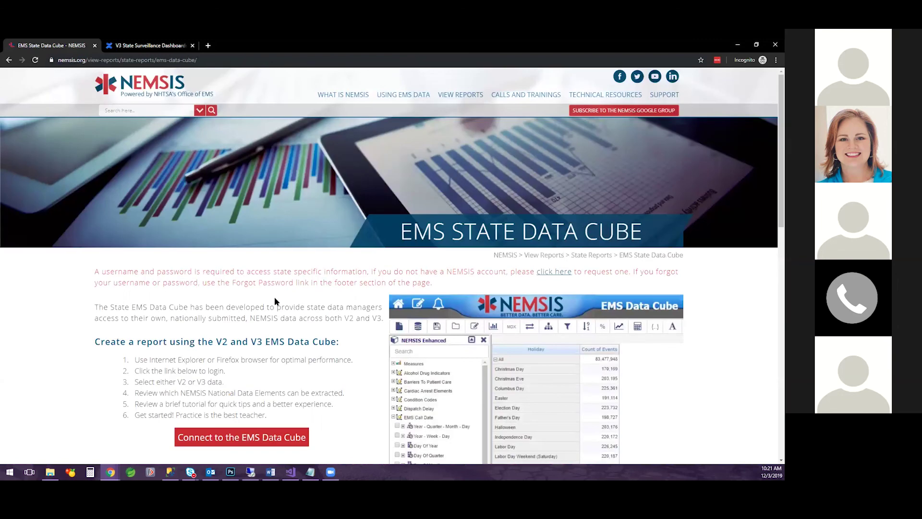
Read the EMS State Data Cube page's access instructions, report creation steps and connection requirements.
scroll(260, 320, "down", 3)
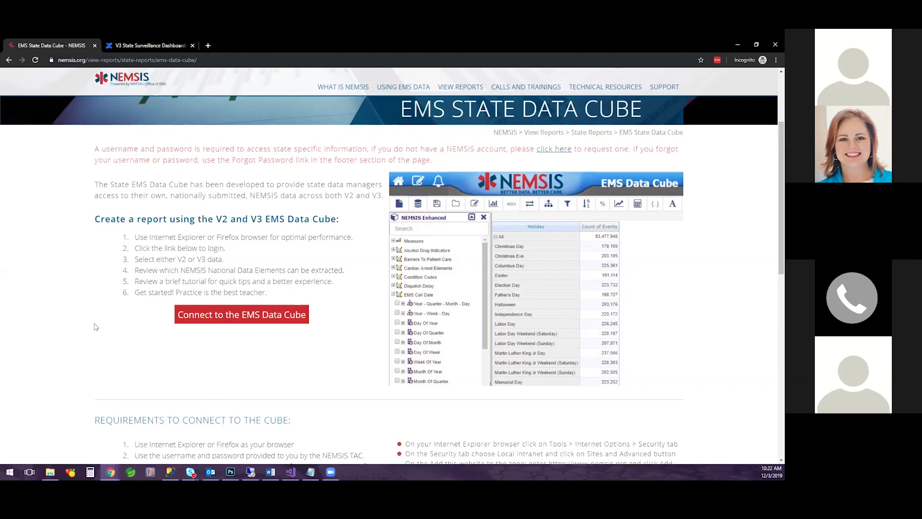
scroll(93, 324, "up", 3)
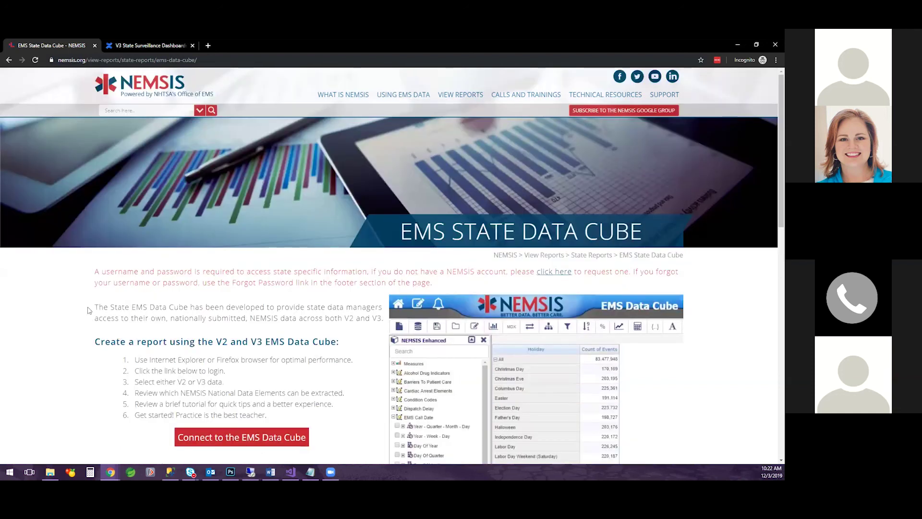
scroll(88, 308, "down", 1)
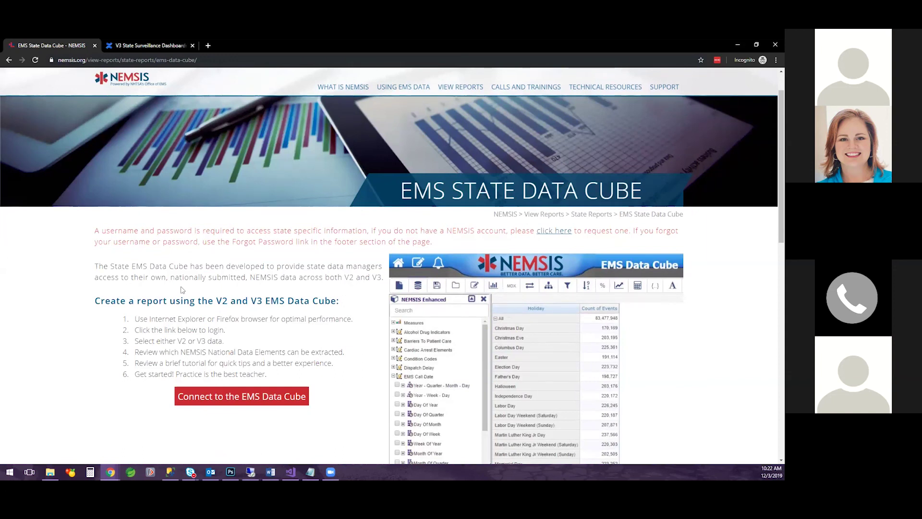
scroll(182, 287, "down", 1)
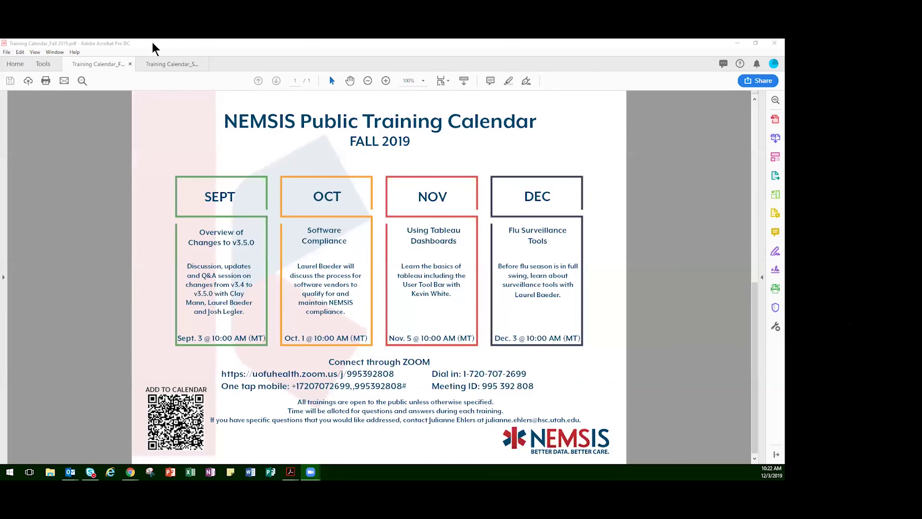
View the Spring 2020 training calendar PDF, and switch to Chrome at the Public Training Sessions page.
left_click(161, 65)
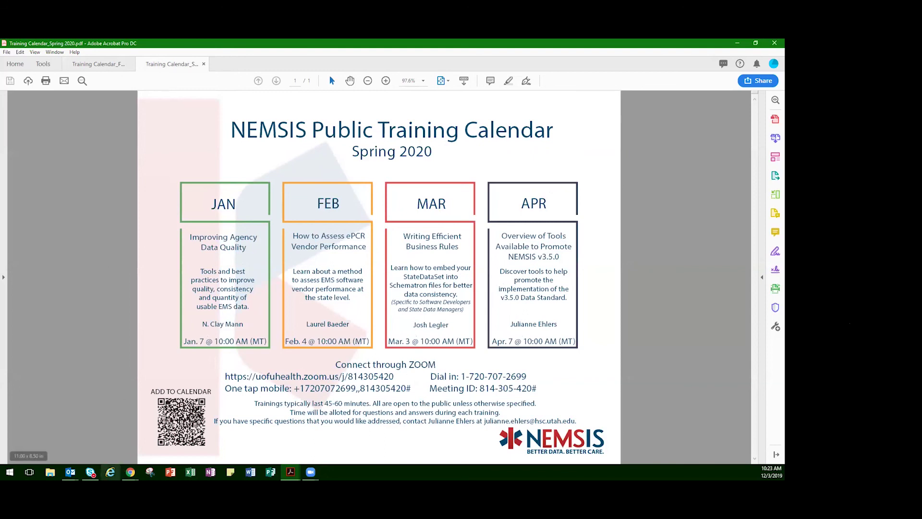
left_click(129, 472)
left_click(106, 427)
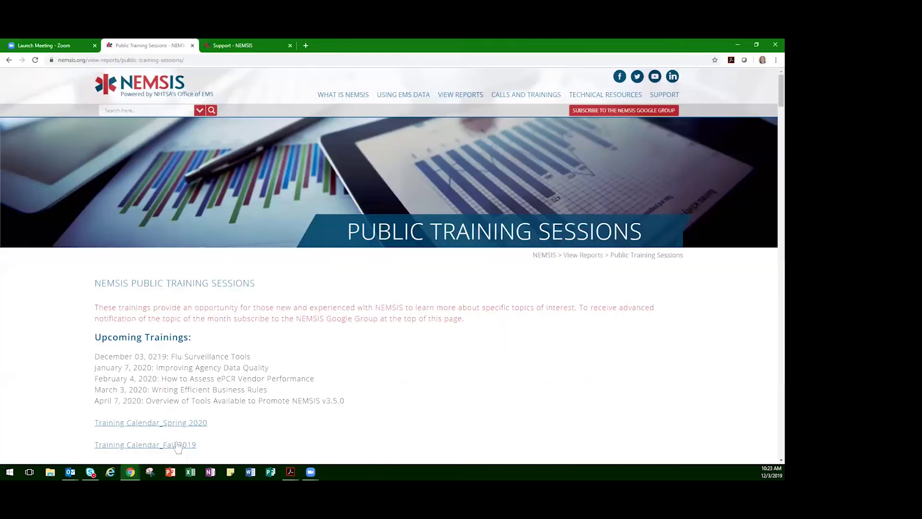
Go to the NEMSIS home page and open Calls and Trainings from there.
left_click(148, 85)
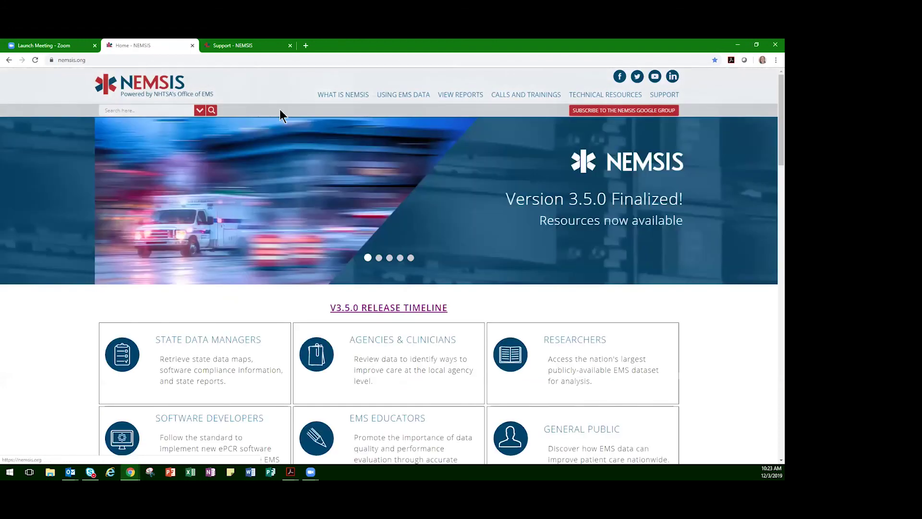
left_click(512, 93)
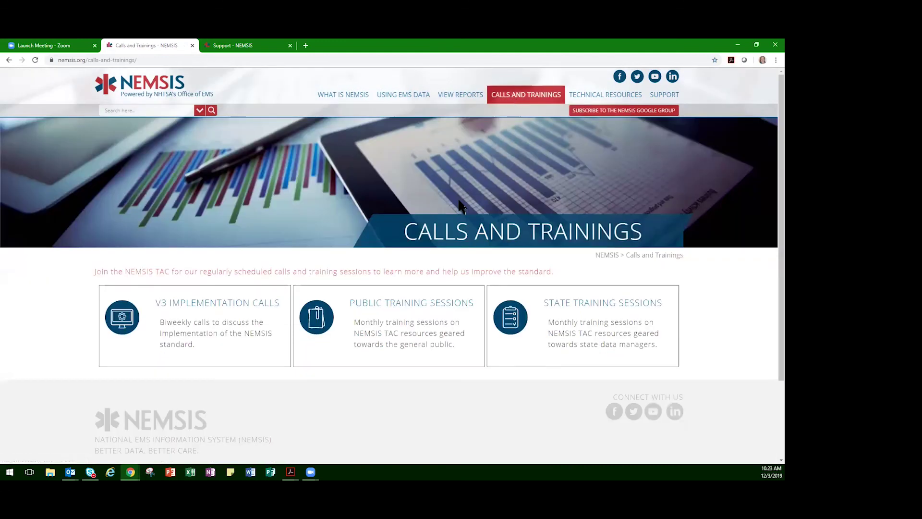
Open the Public Training Sessions page and view its list of upcoming trainings and training calendars.
left_click(388, 334)
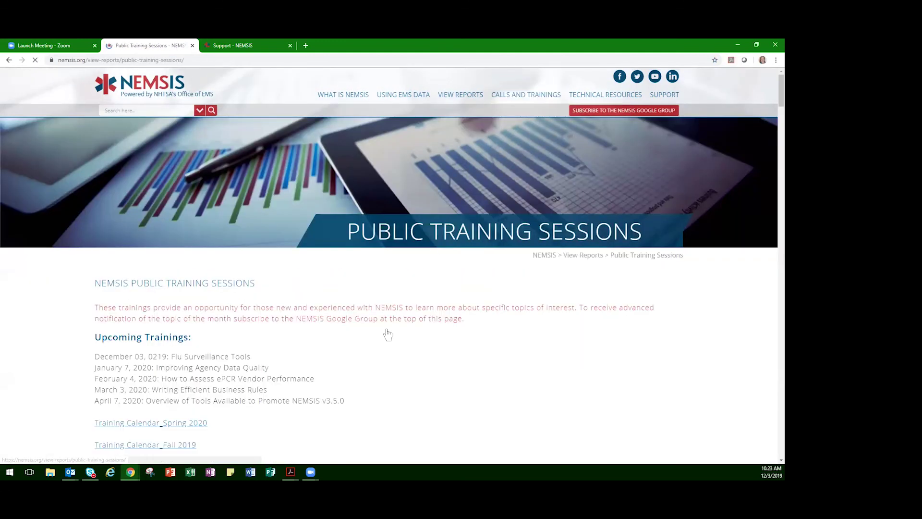
scroll(365, 356, "down", 2)
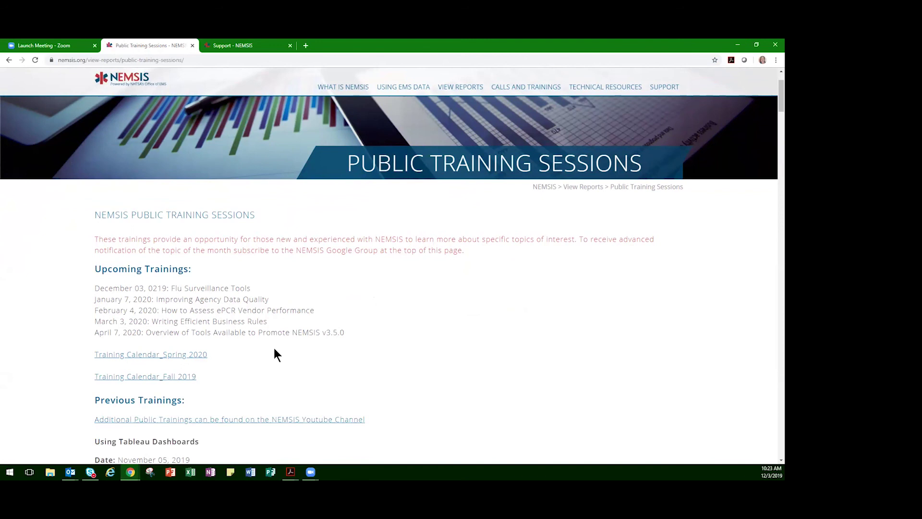
Go to the NEMSIS Support page and show the contact for questions about the Software Compliance Process.
left_click(672, 88)
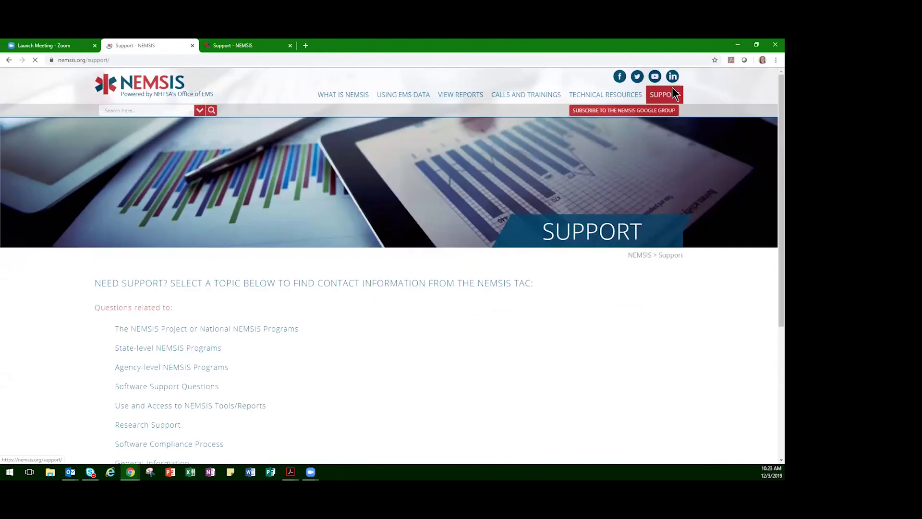
scroll(429, 360, "down", 1)
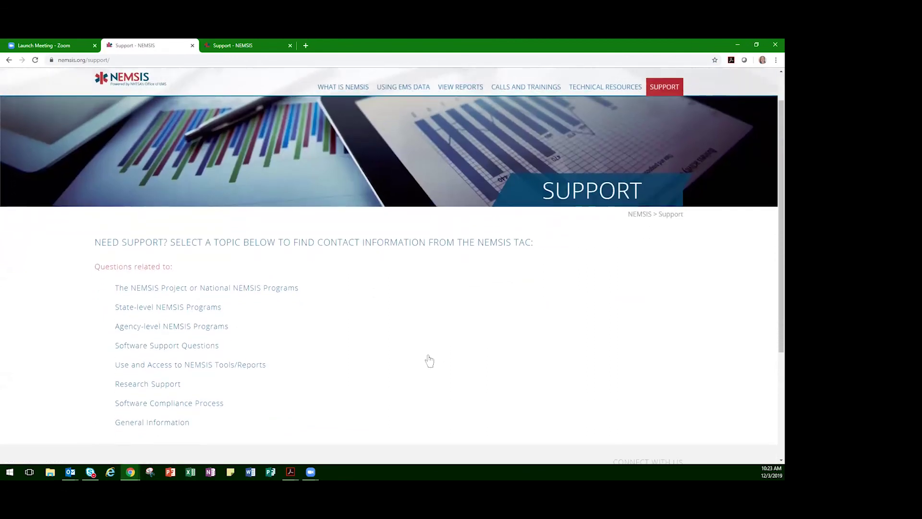
left_click(204, 406)
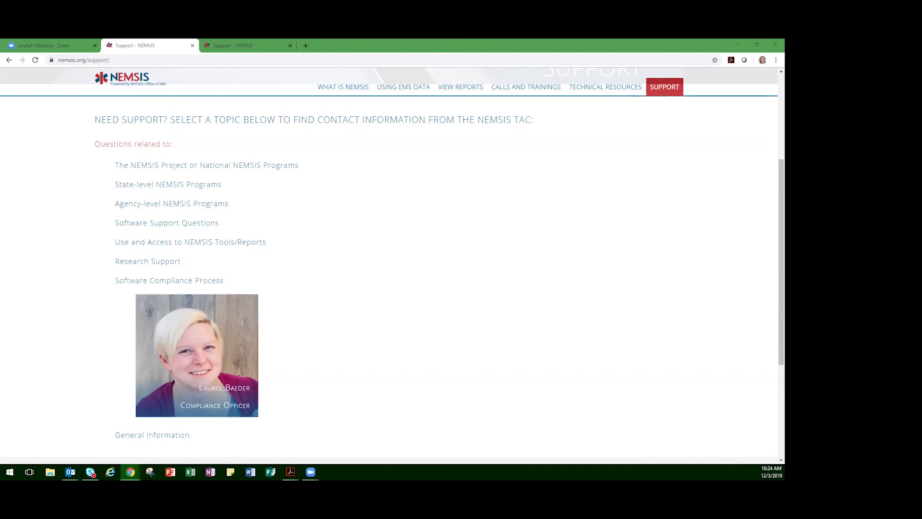
Switch to Adobe Acrobat and show the Spring 2020 public training calendar PDF.
mouse_move(291, 472)
left_click(341, 433)
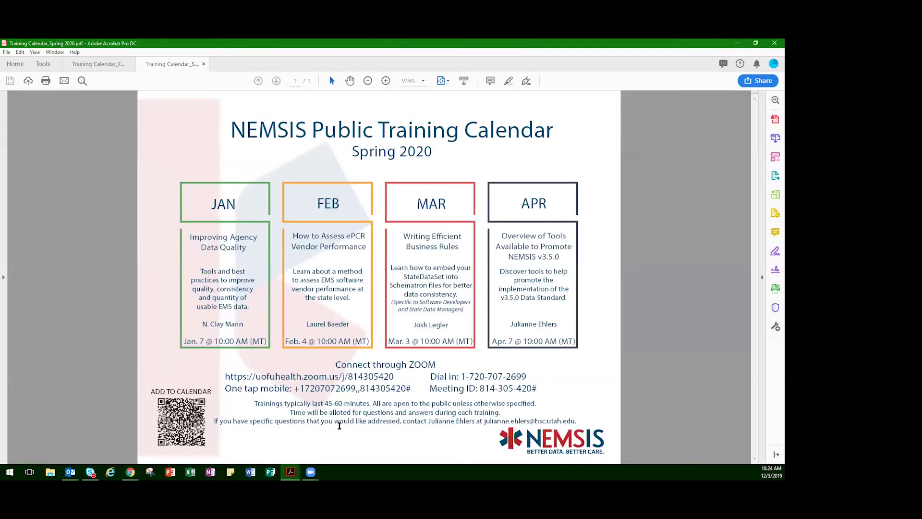